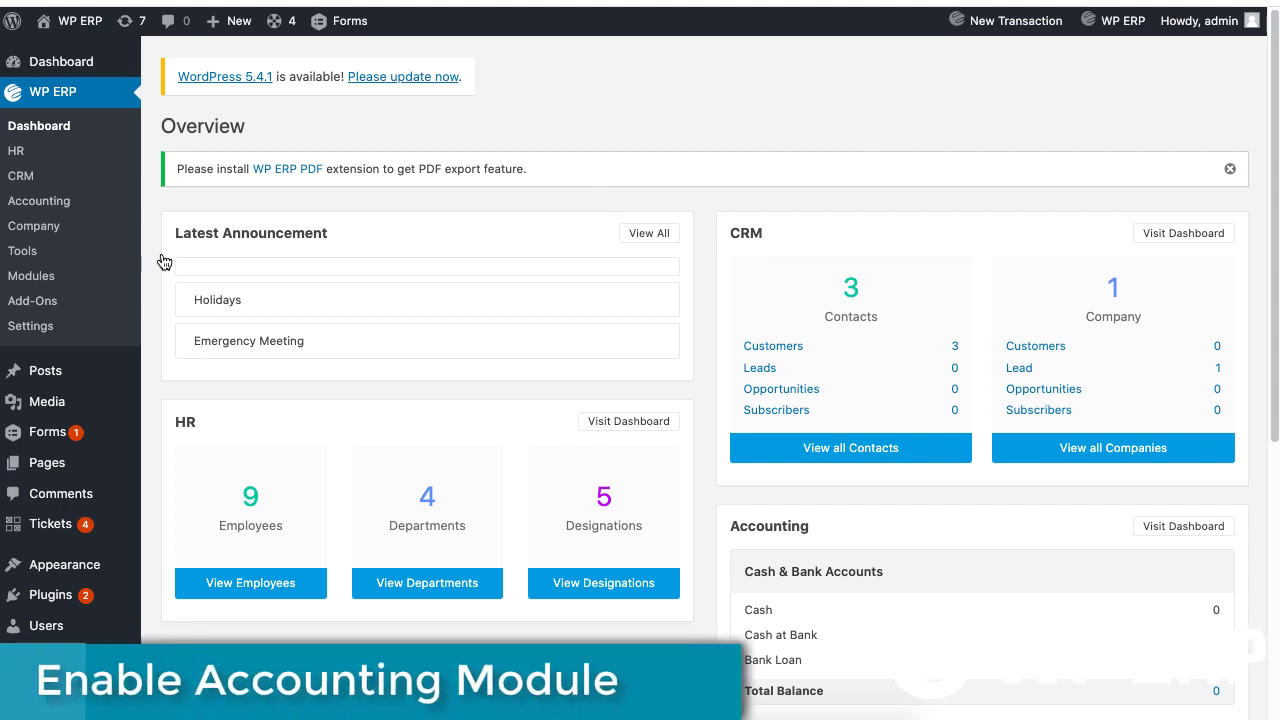
# Open the WP ERP modules list and check that the Accounting module is enabled.
pyautogui.click(31, 276)
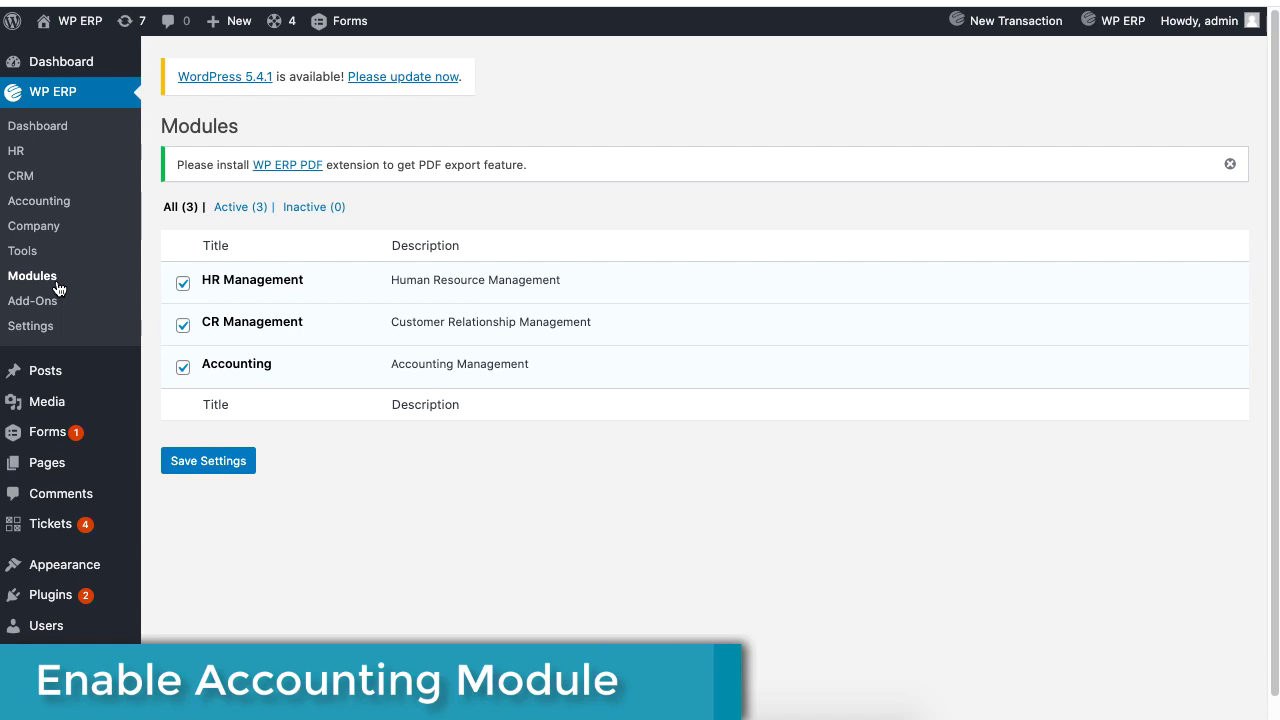
pyautogui.click(235, 367)
pyautogui.click(235, 367)
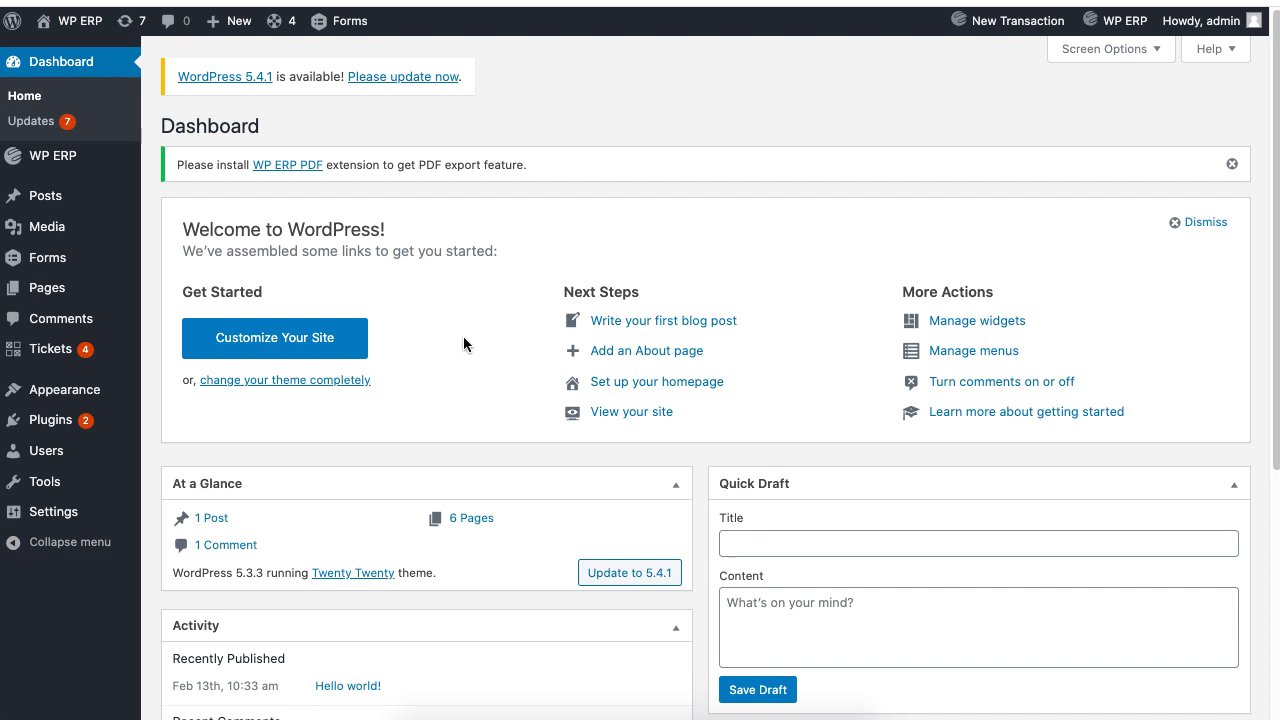
# Open the list of tax zones in the WP ERP Accounting module.
pyautogui.moveTo(94, 157)
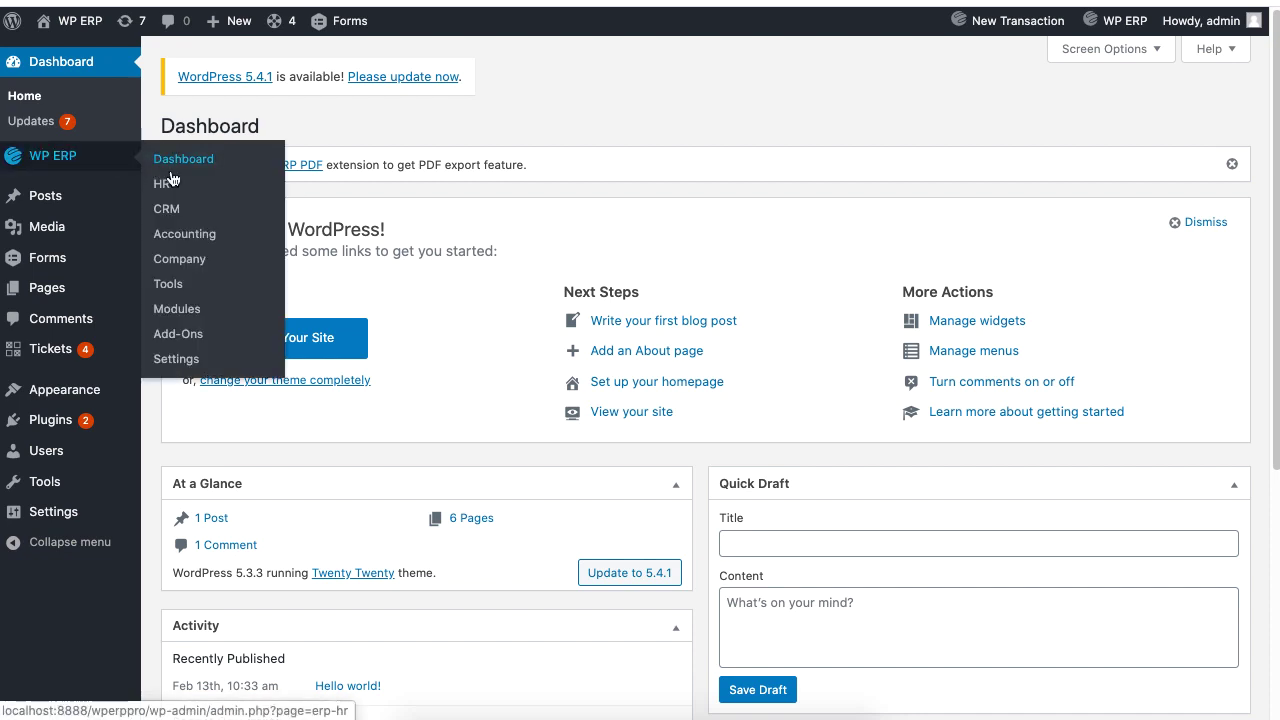
pyautogui.click(208, 243)
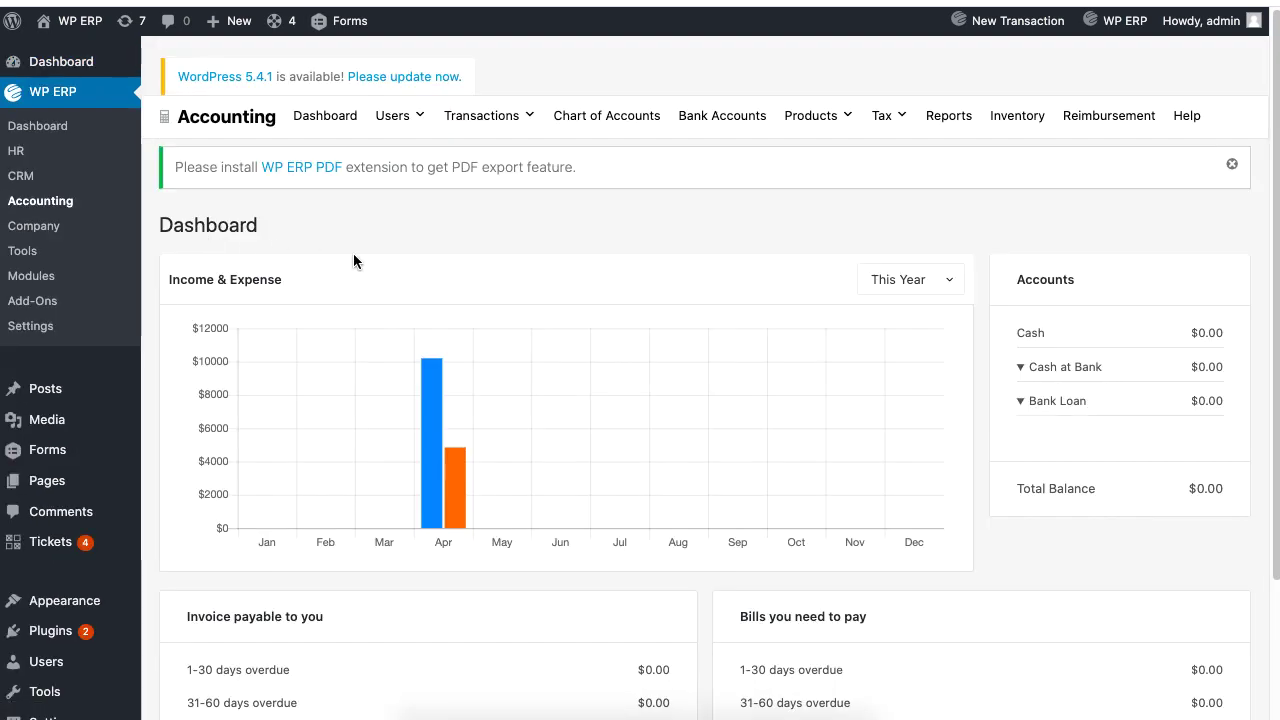
pyautogui.moveTo(891, 134)
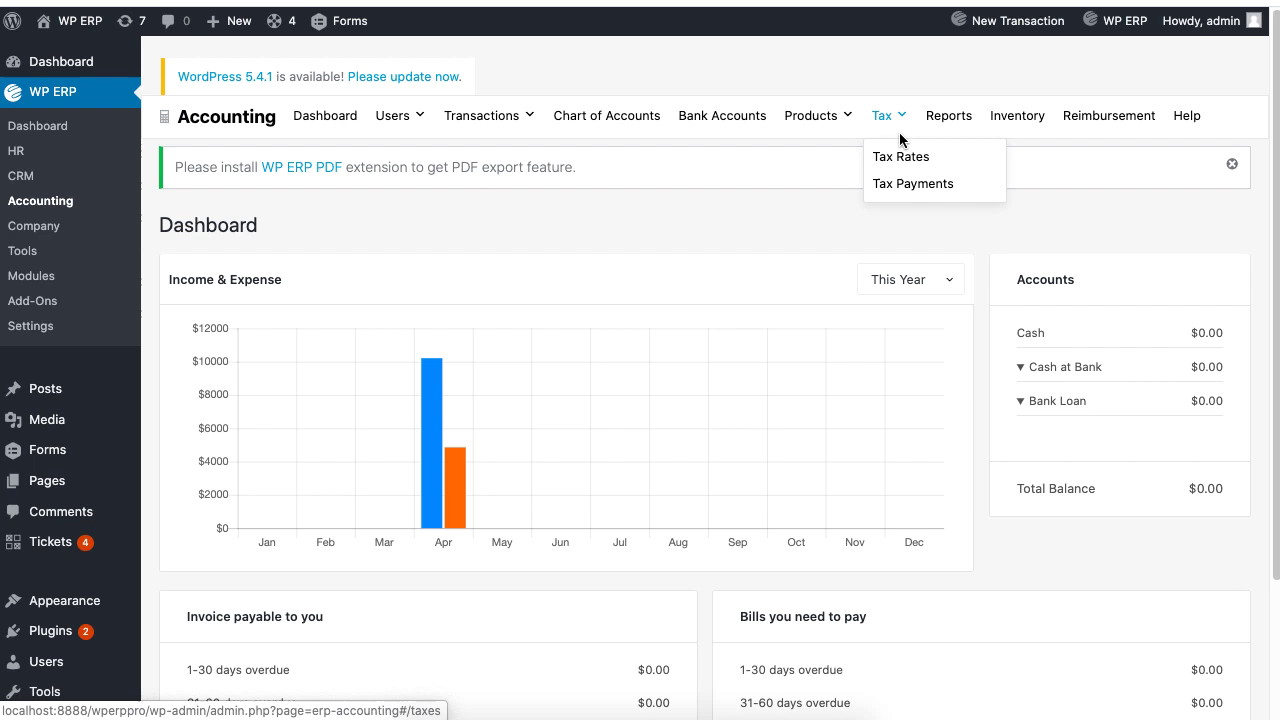
pyautogui.click(951, 160)
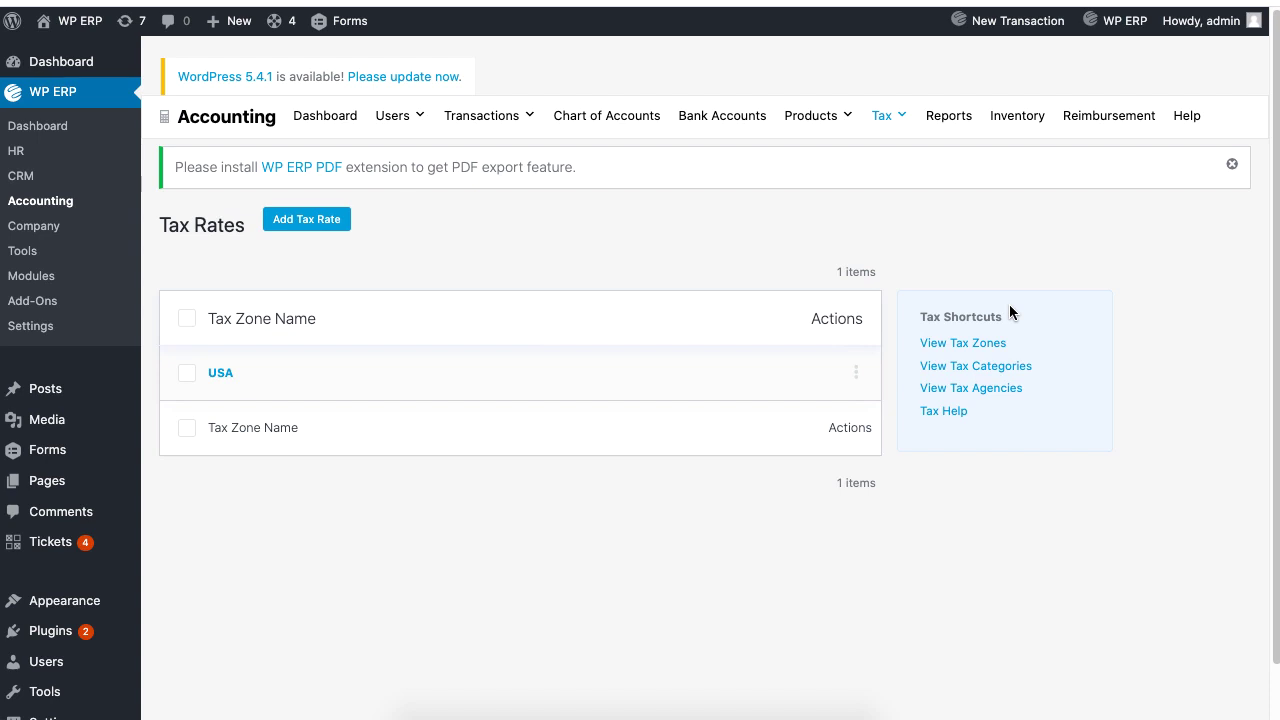
pyautogui.click(976, 351)
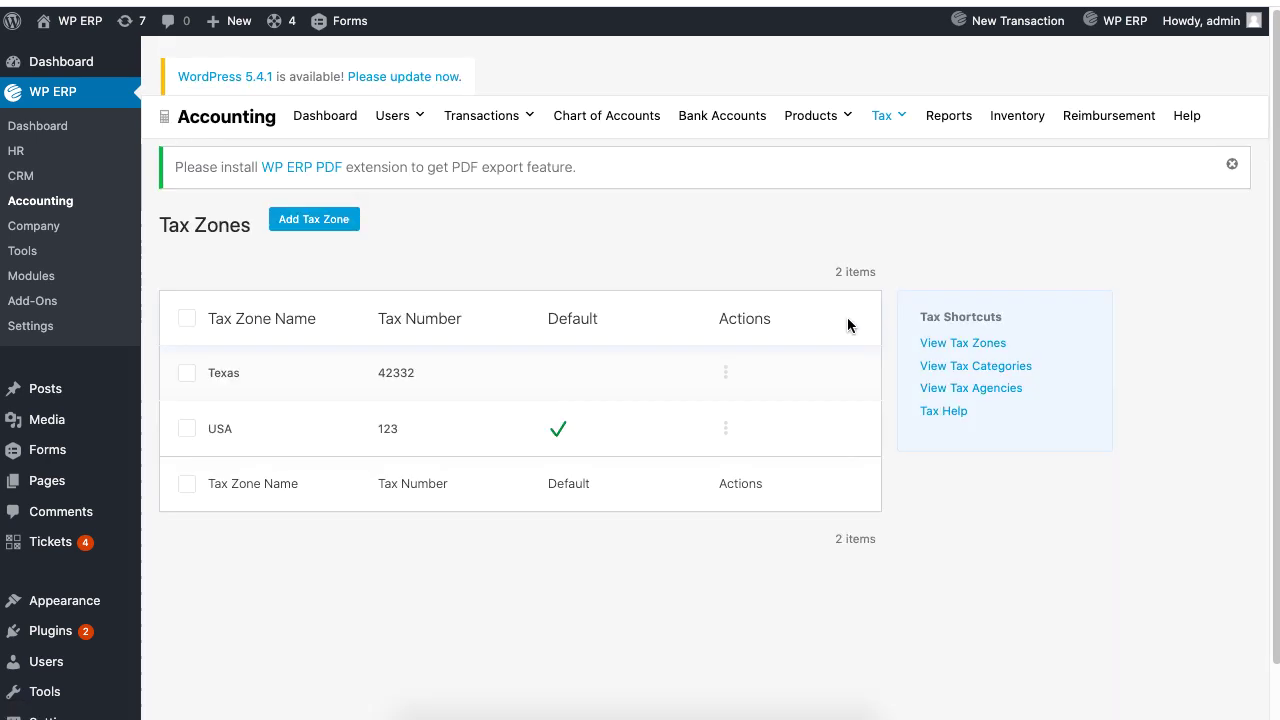
# Add a tax zone named California, fill in its tax number, make it the default tax and save it.
pyautogui.click(308, 234)
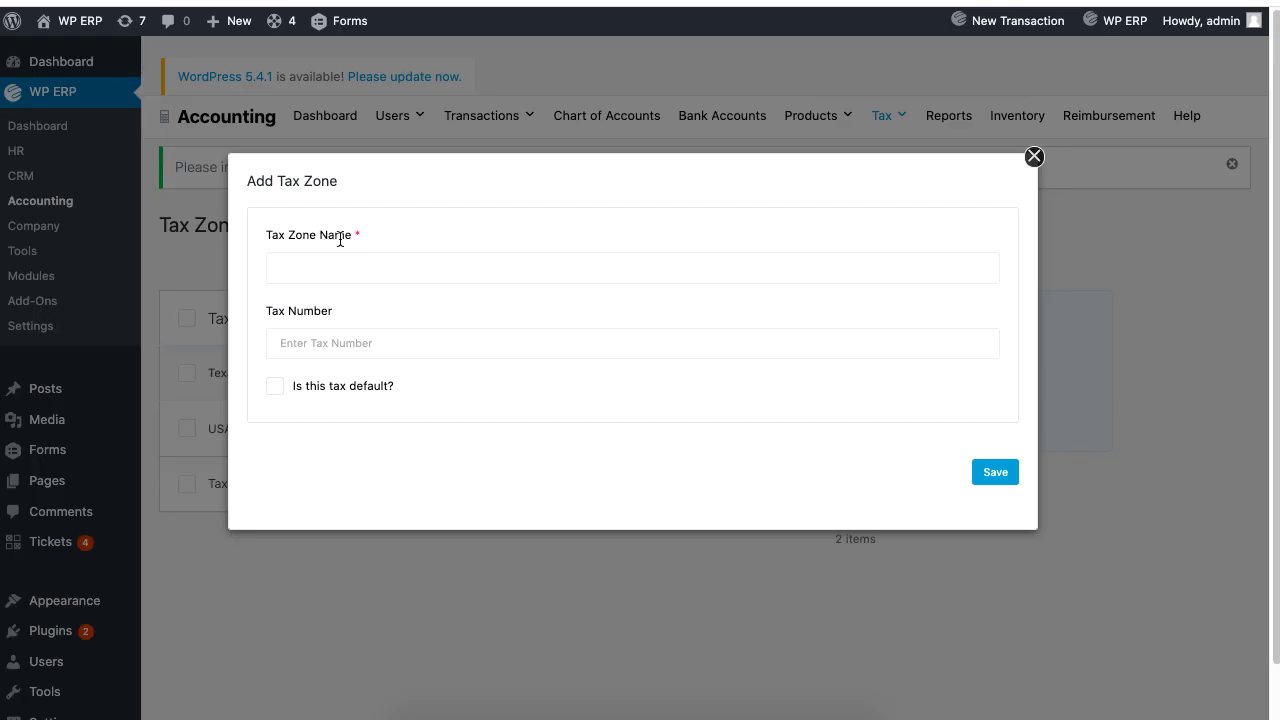
pyautogui.click(373, 263)
pyautogui.write('California')
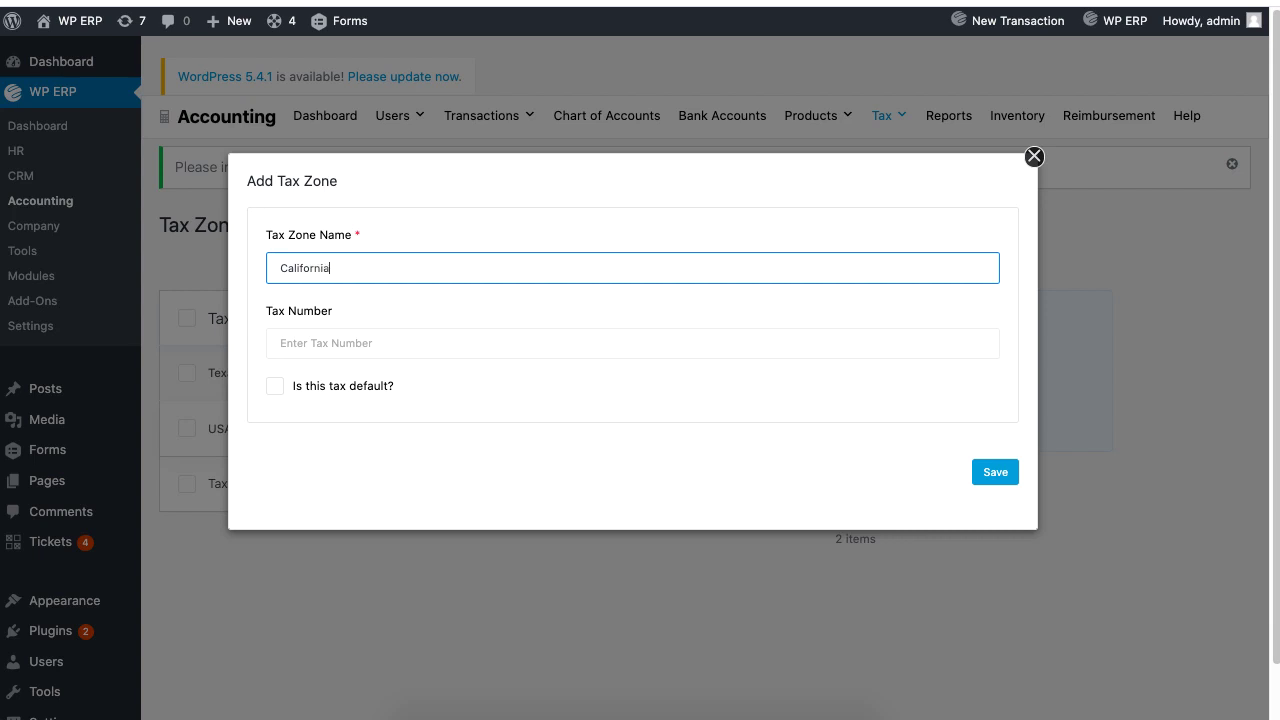
pyautogui.press('Tab')
pyautogui.write('234527')
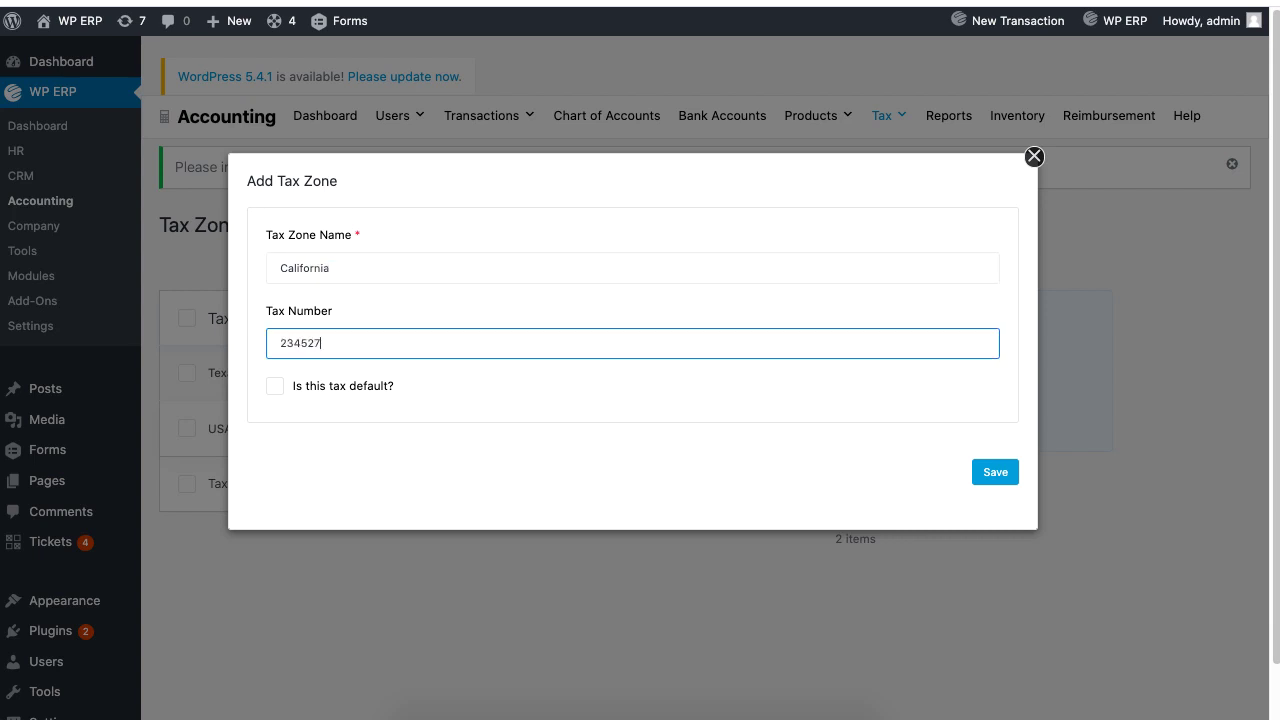
pyautogui.click(373, 394)
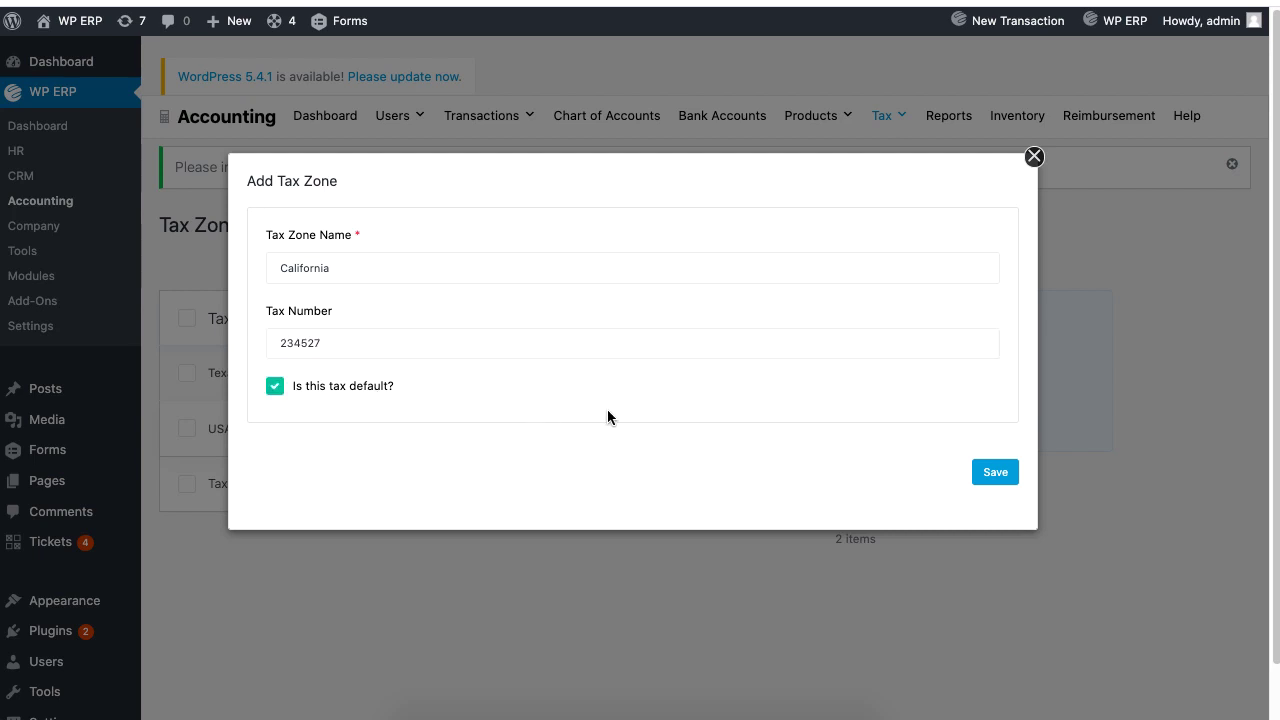
pyautogui.click(990, 472)
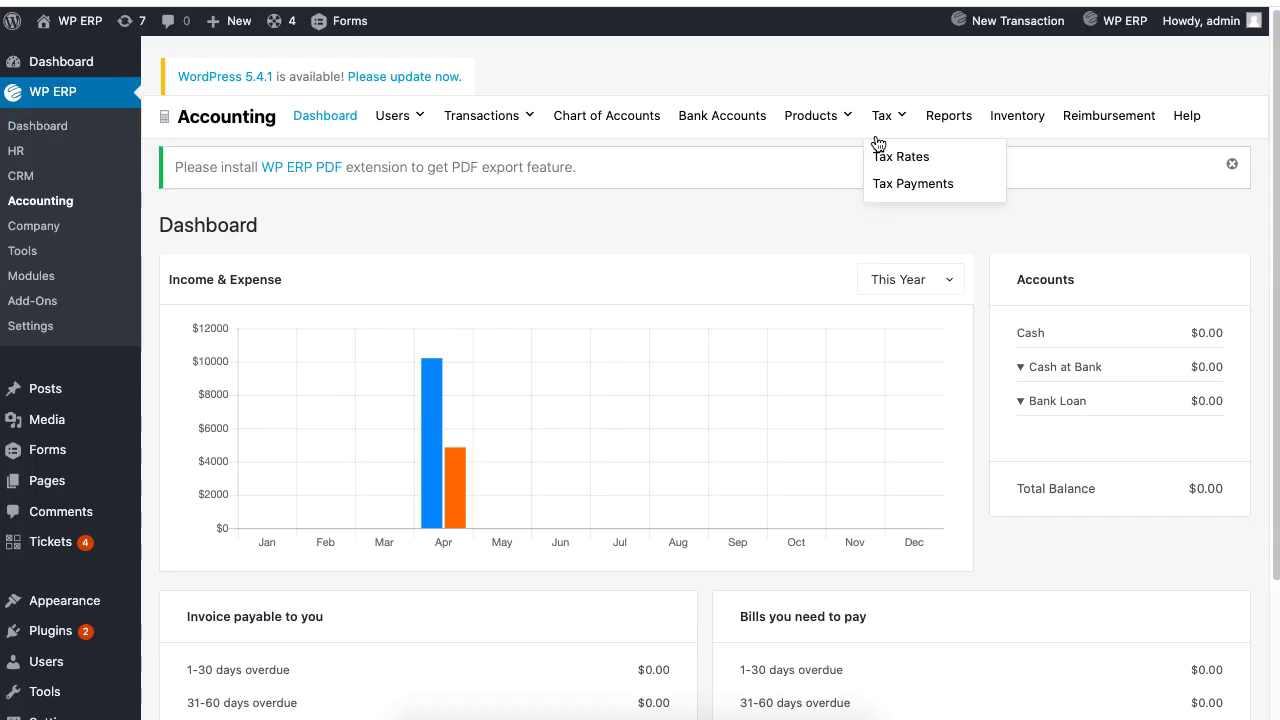
# Add and save a tax category named Fuel with the description "Fuel for cars".
pyautogui.click(899, 156)
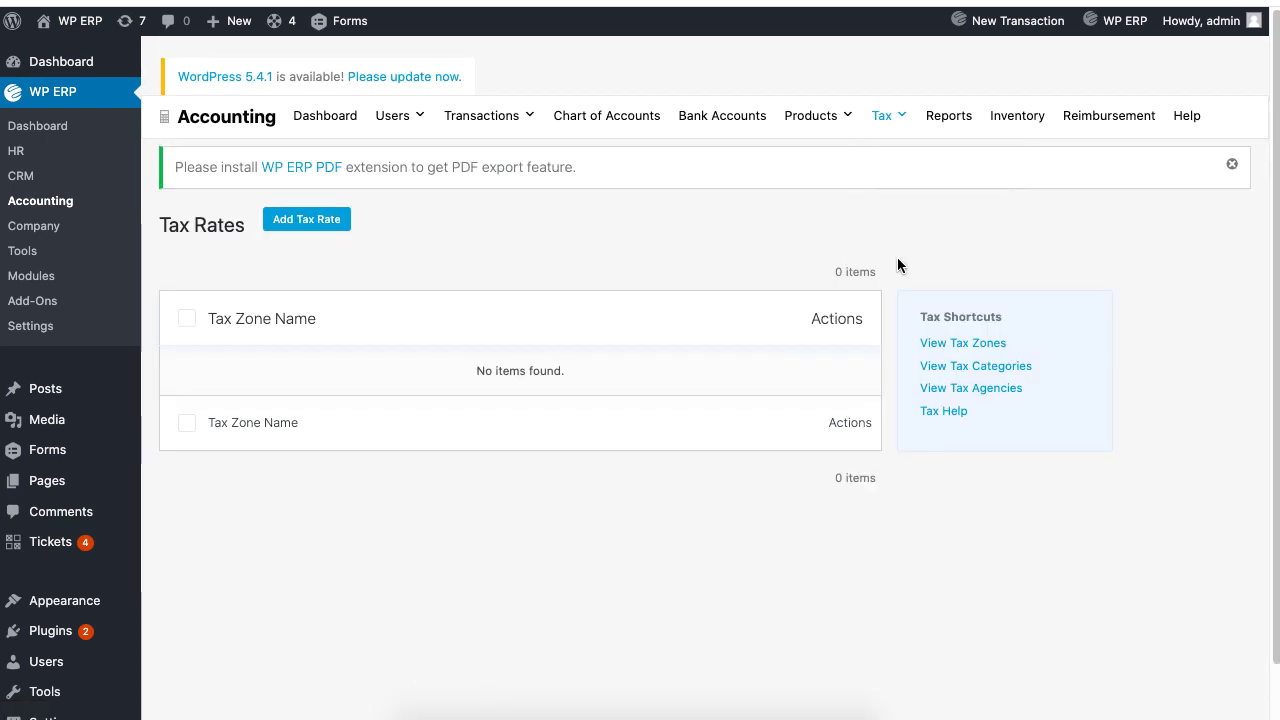
pyautogui.click(998, 375)
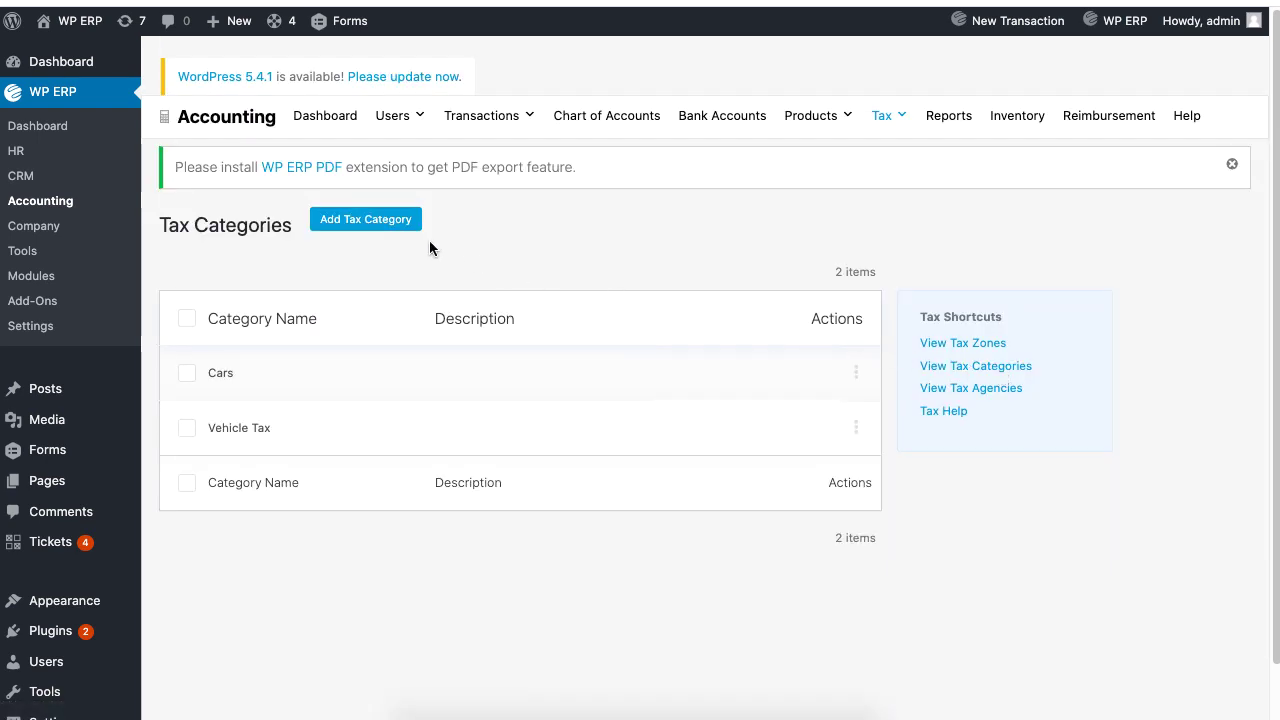
pyautogui.click(390, 224)
pyautogui.click(390, 236)
pyautogui.write('Fuel')
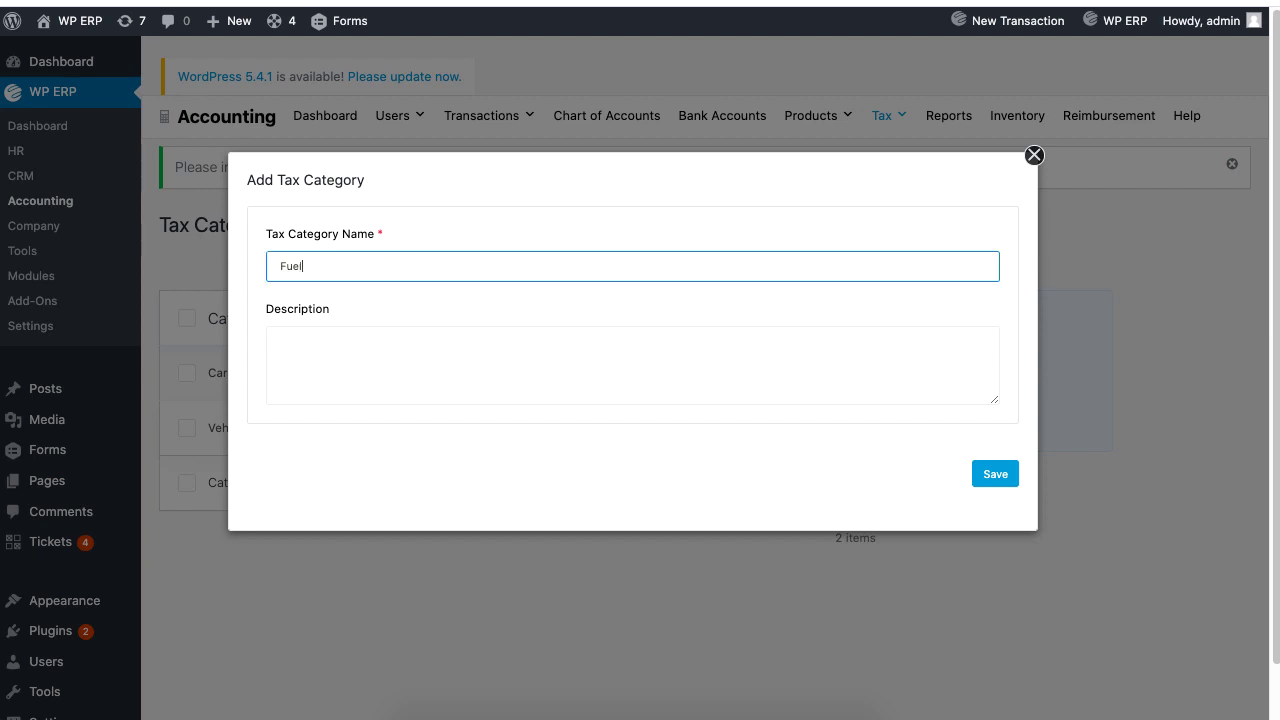
pyautogui.press('Tab')
pyautogui.write('Fuel for cars')
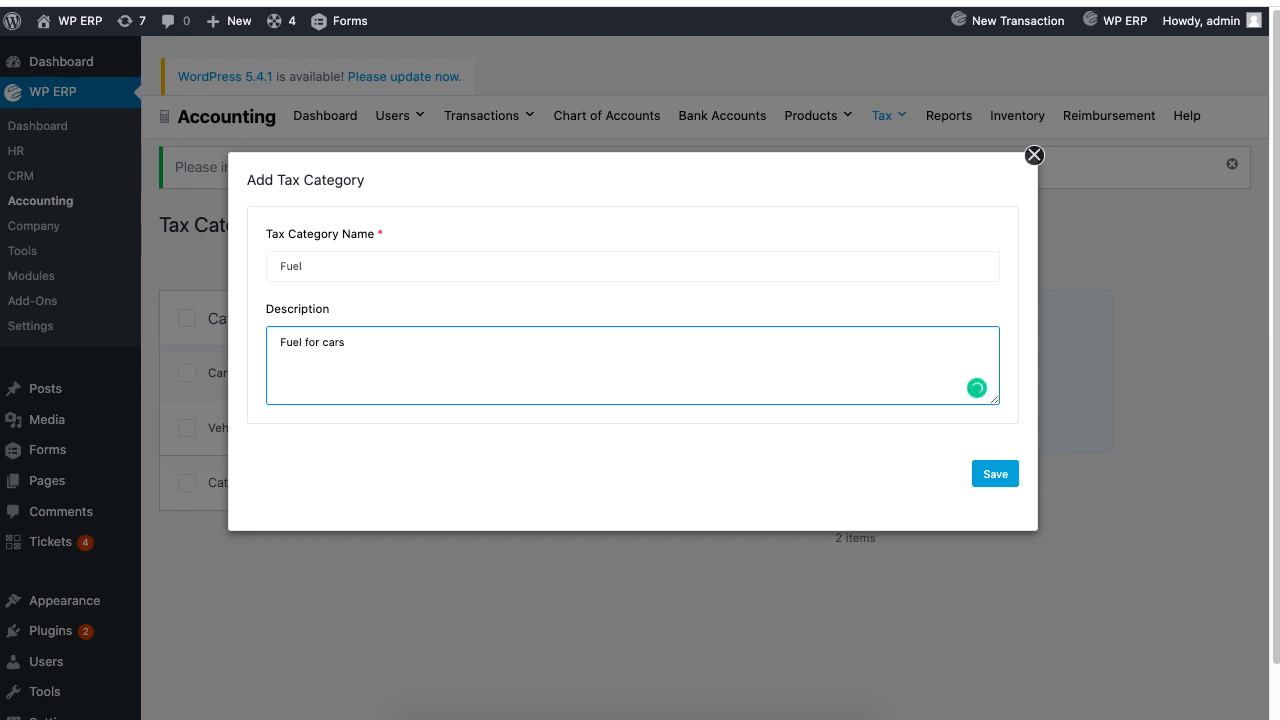
pyautogui.click(996, 475)
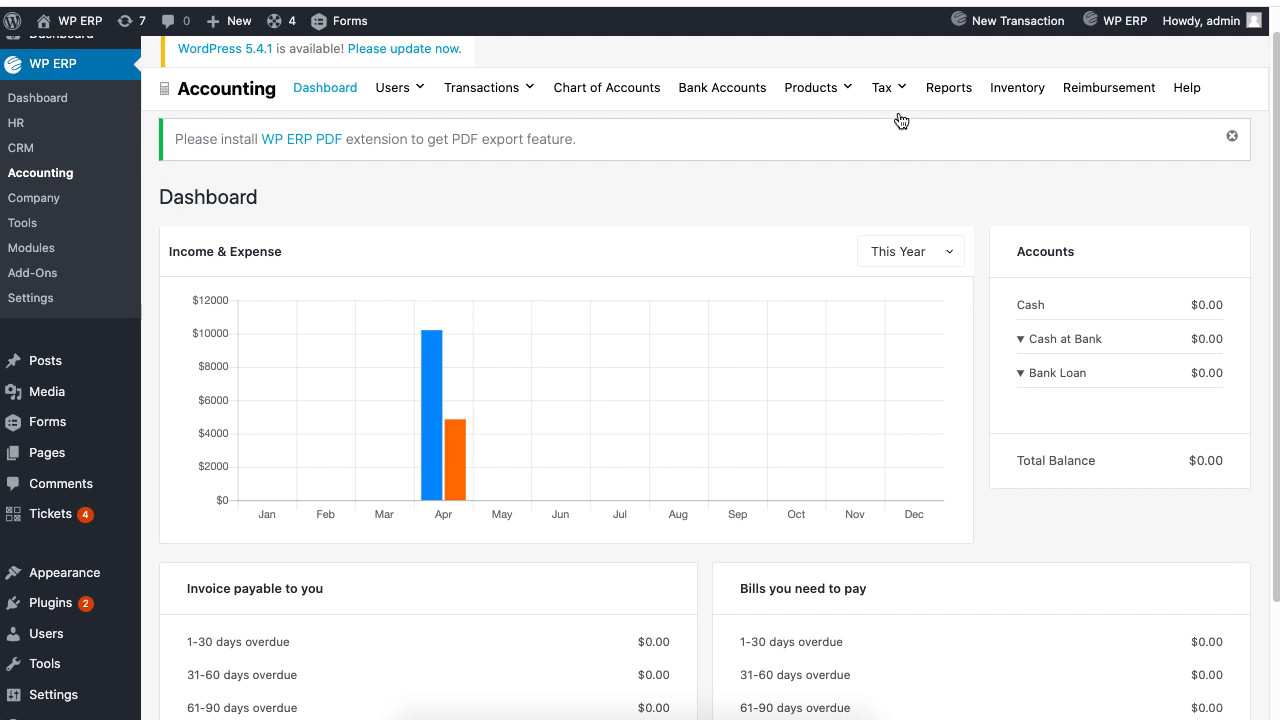
# Start a new tax rate for the Texas tax zone with the component name Battery.
pyautogui.moveTo(897, 97)
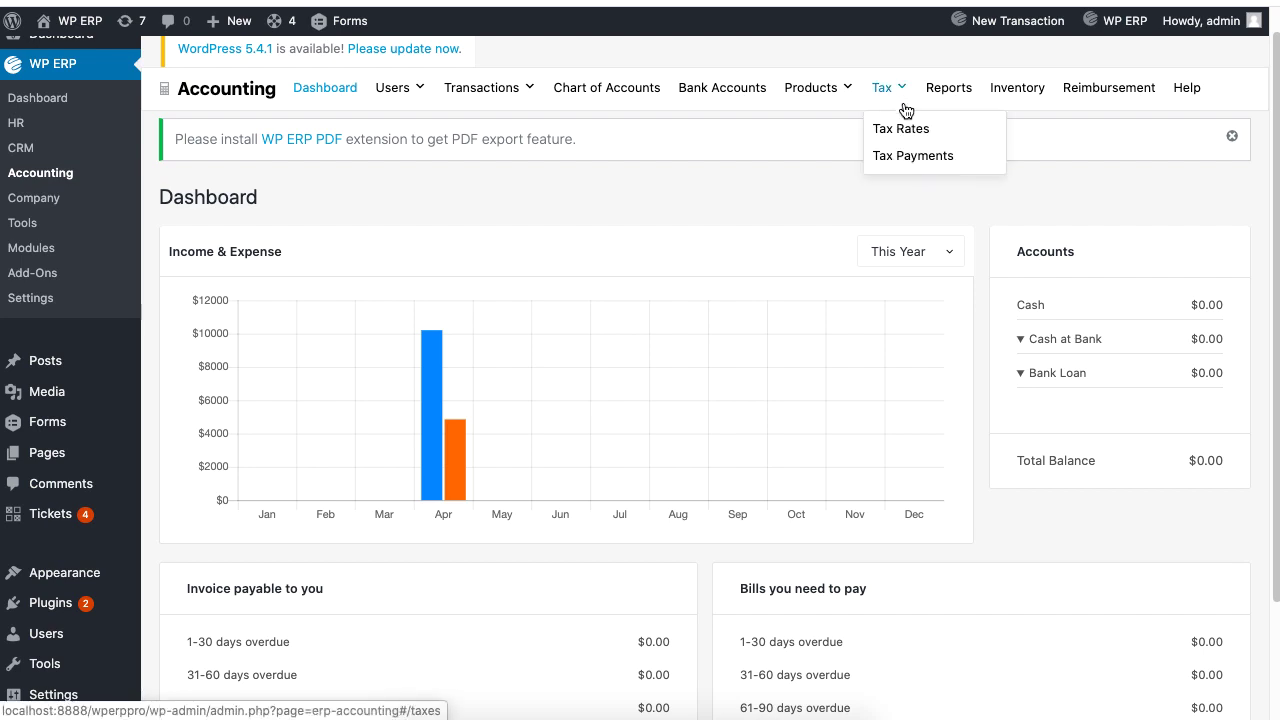
pyautogui.click(918, 130)
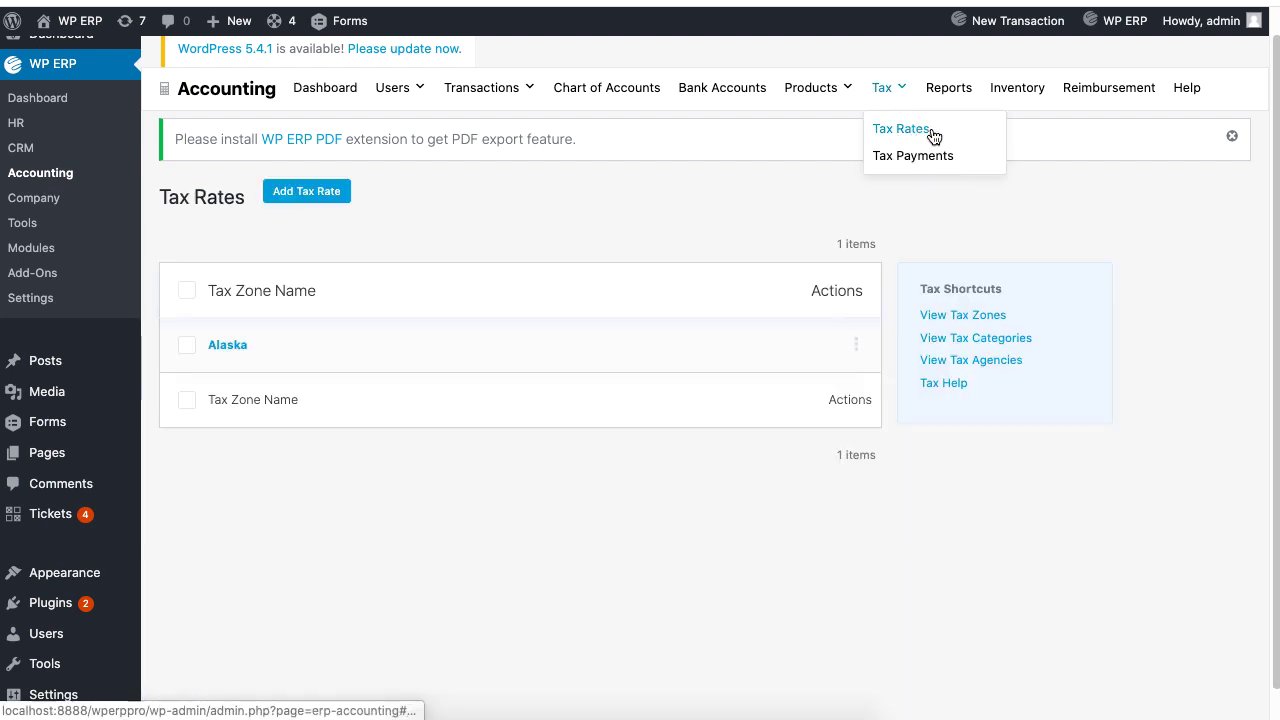
pyautogui.click(338, 208)
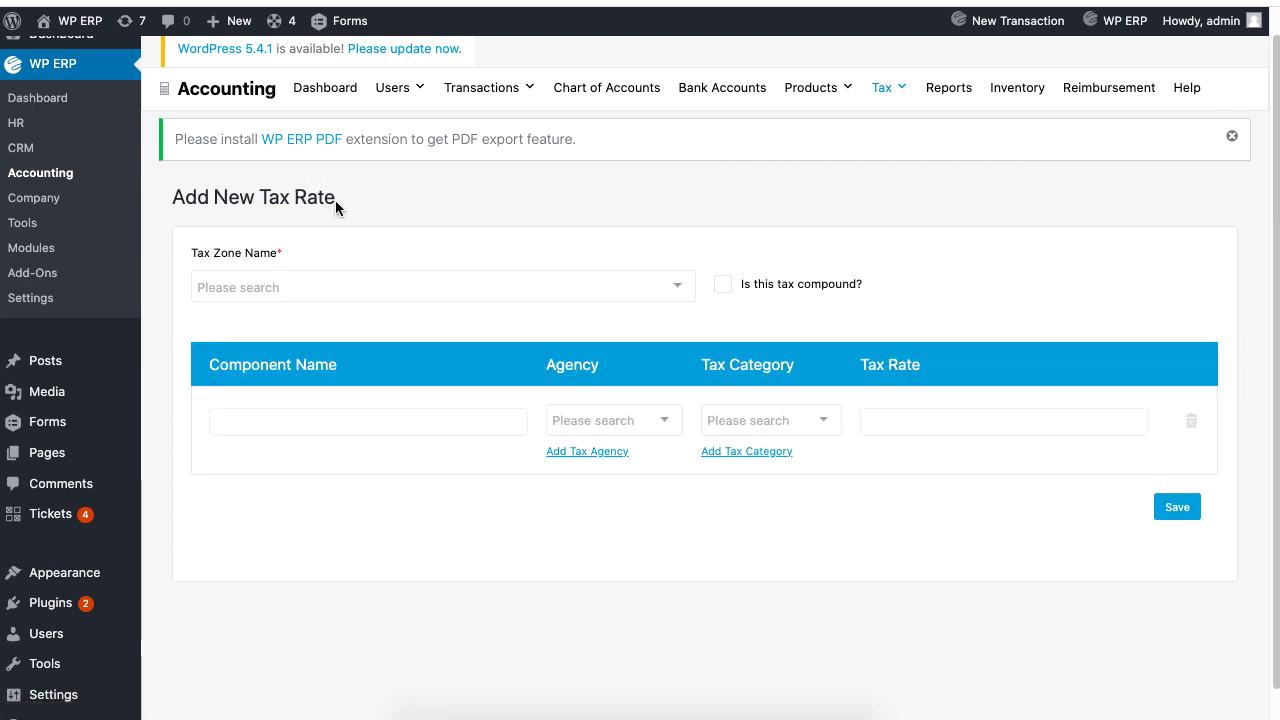
pyautogui.click(366, 286)
pyautogui.click(351, 390)
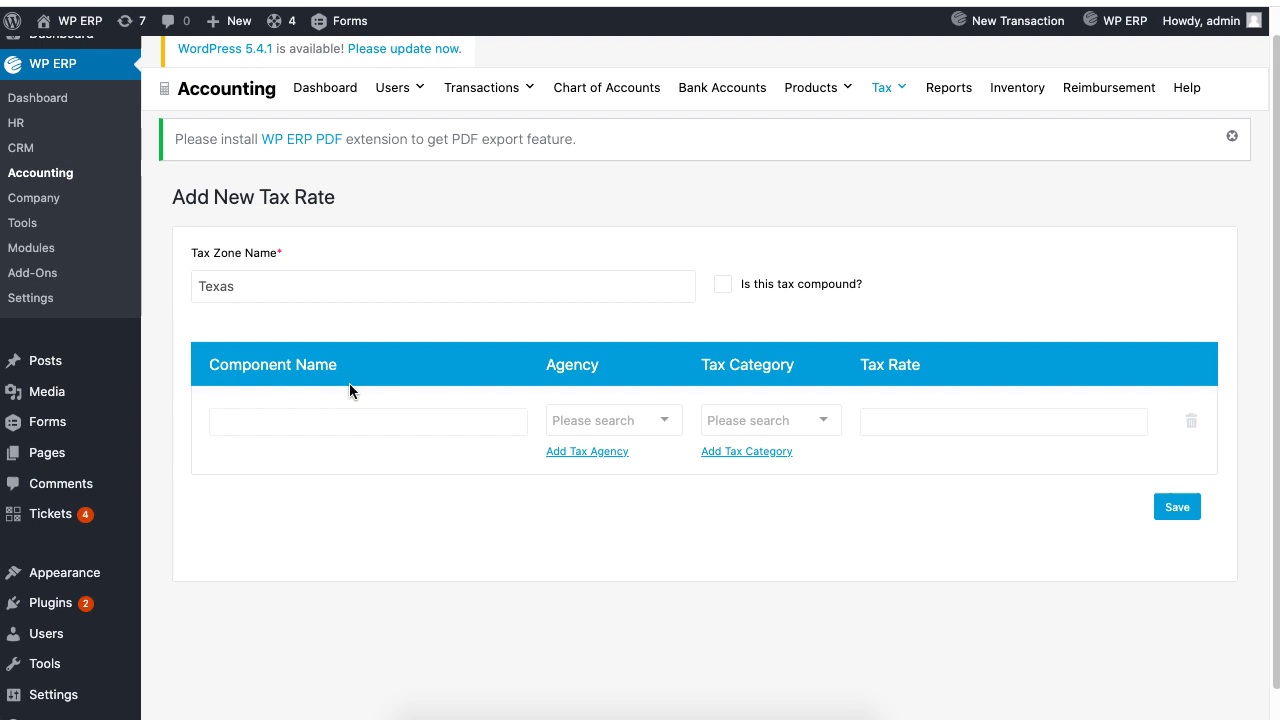
pyautogui.write('Battery')
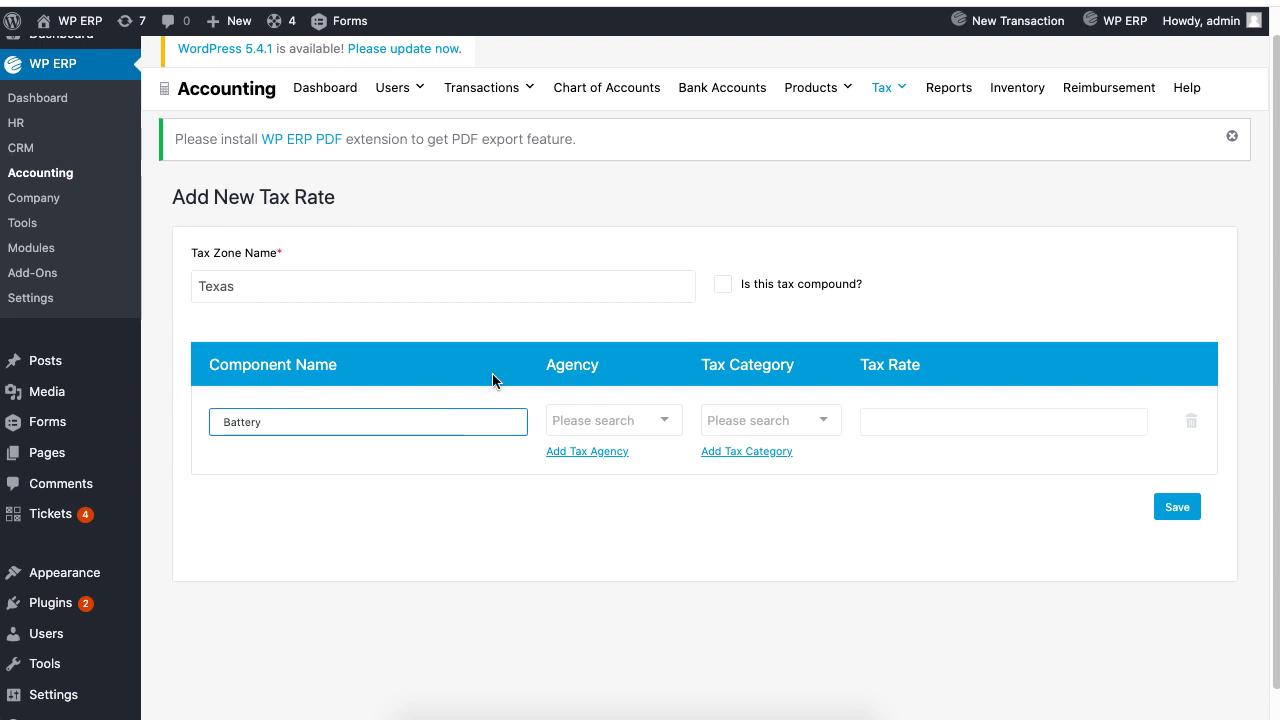
# Assign the agency Vortan, the tax category Fuel and a tax rate of 25 to the Battery component, and save.
pyautogui.click(665, 428)
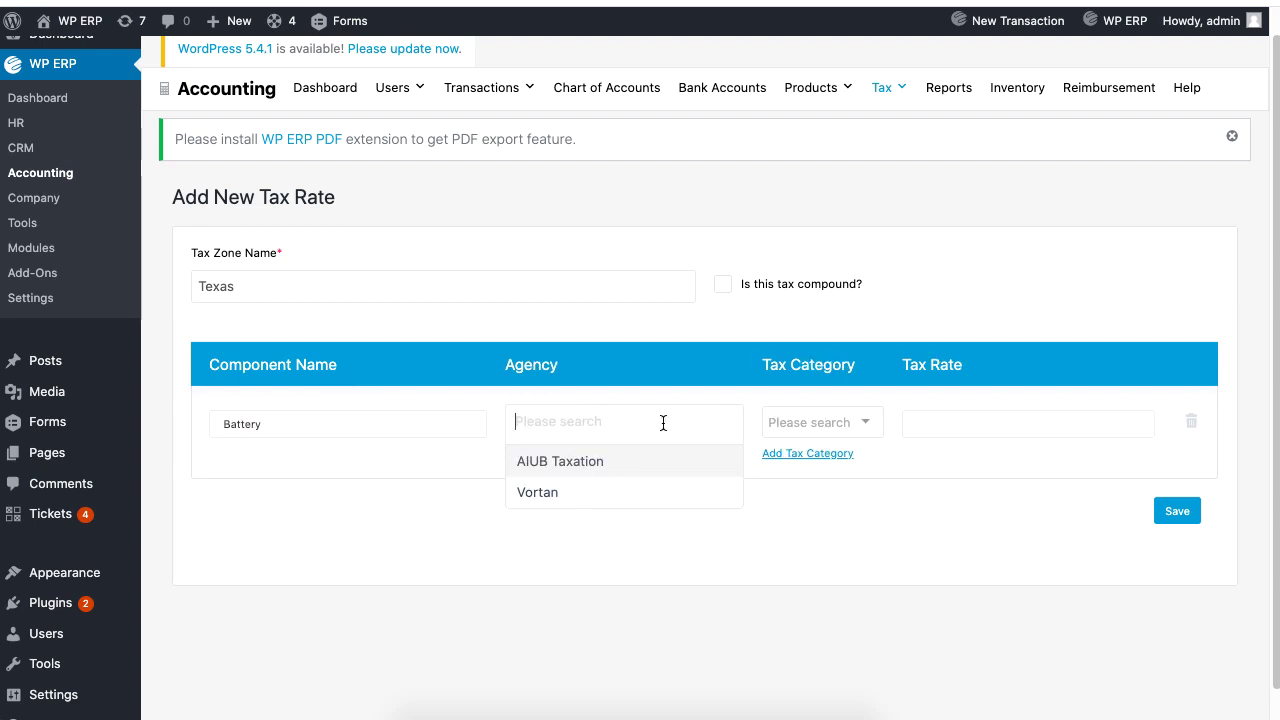
pyautogui.click(660, 493)
pyautogui.click(829, 414)
pyautogui.click(688, 463)
pyautogui.click(886, 422)
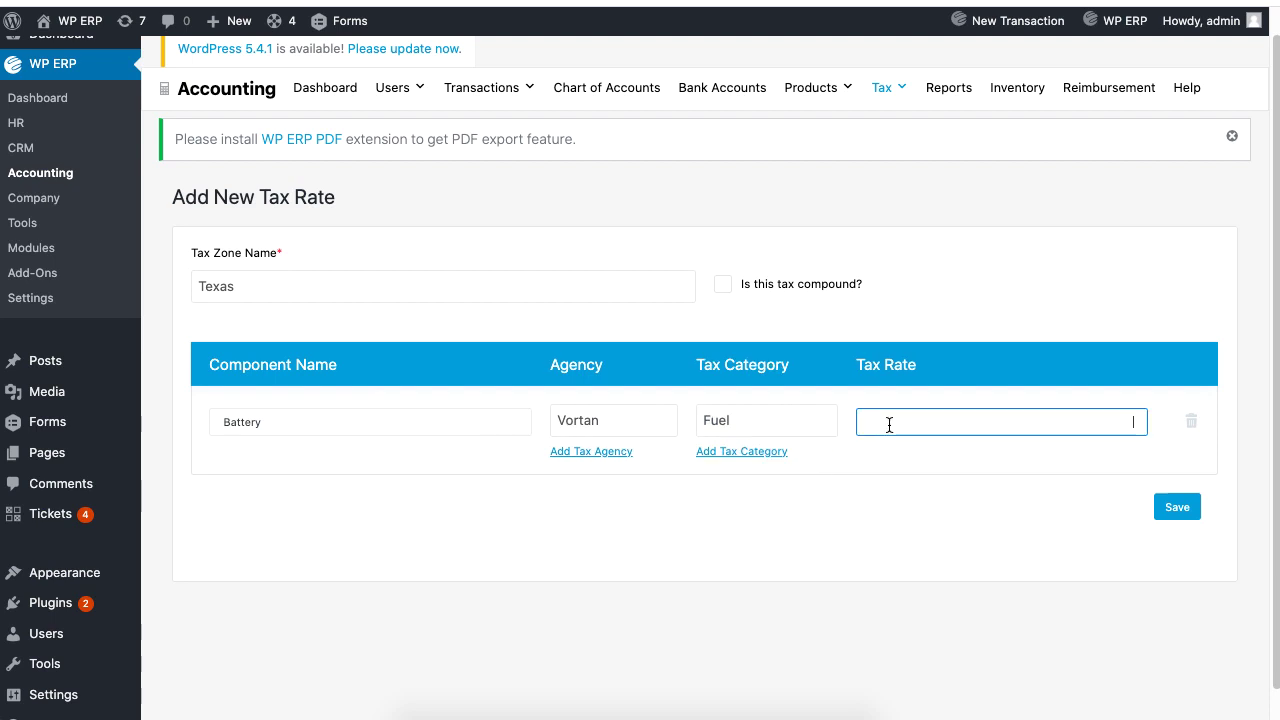
pyautogui.write('25')
pyautogui.click(1168, 514)
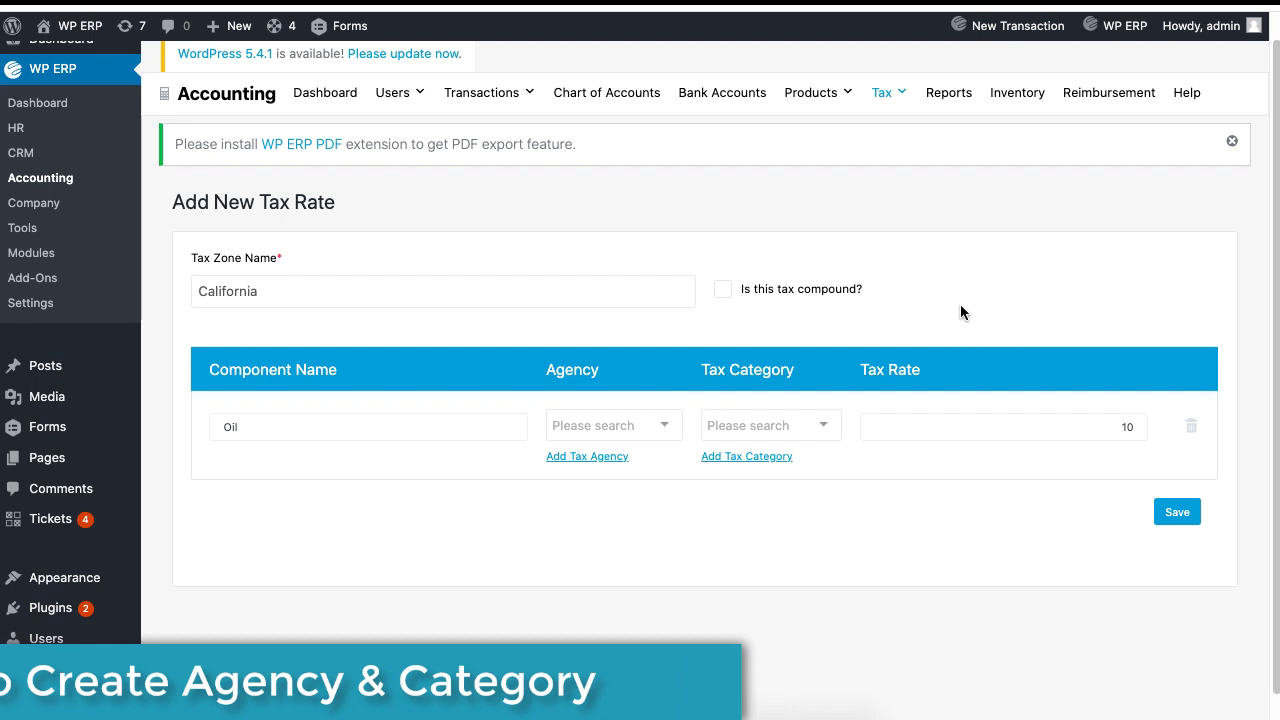
# Add a tax agency named Govt Agency from the California tax rate form and save it.
pyautogui.click(588, 453)
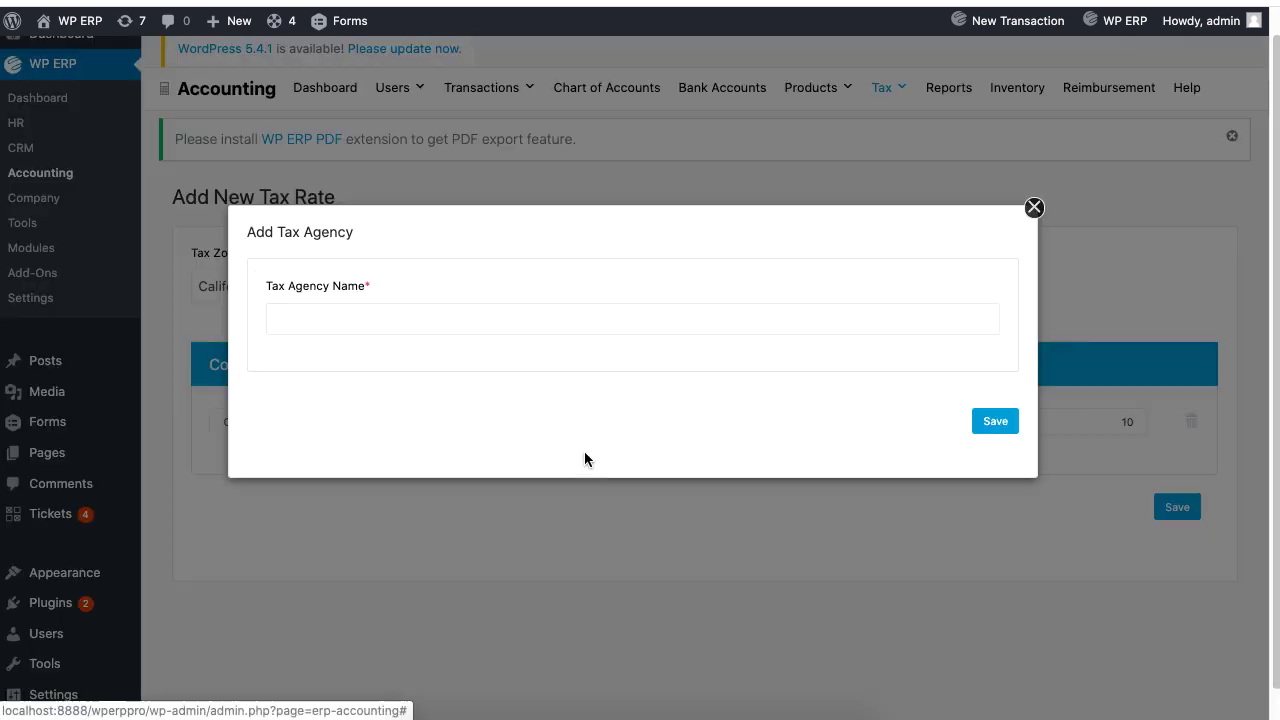
pyautogui.write('Govt Agency')
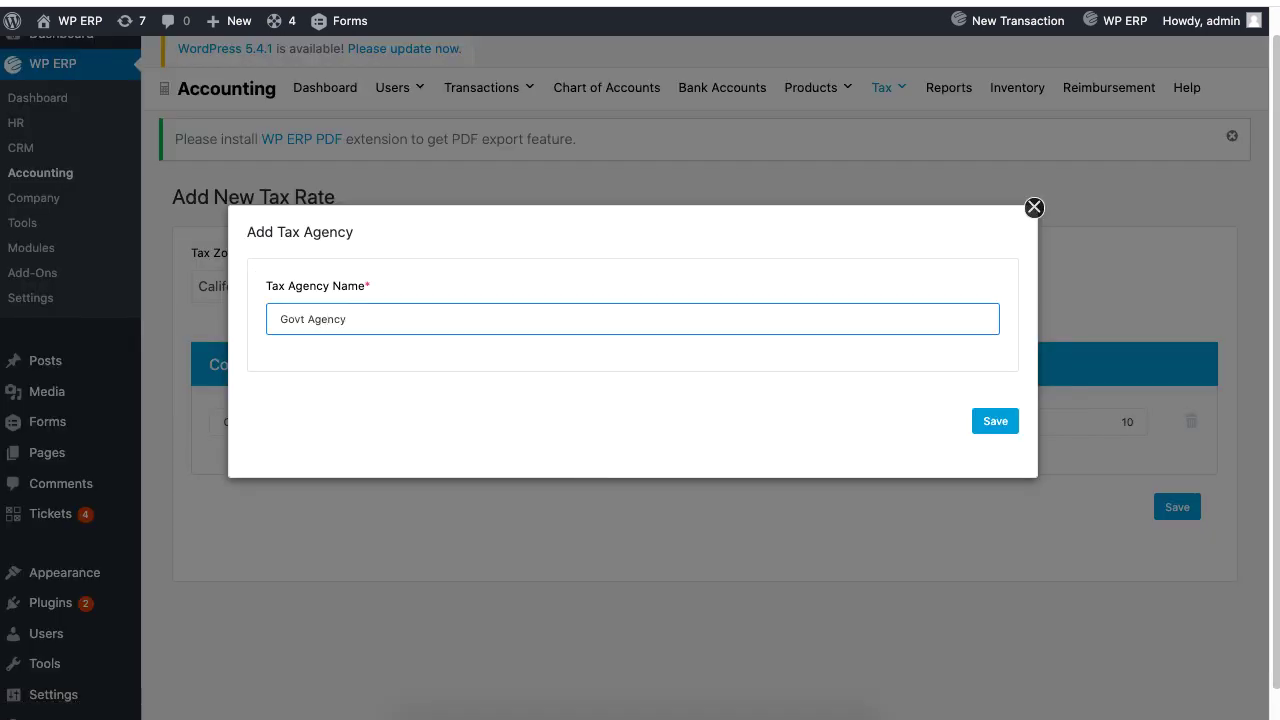
pyautogui.click(998, 424)
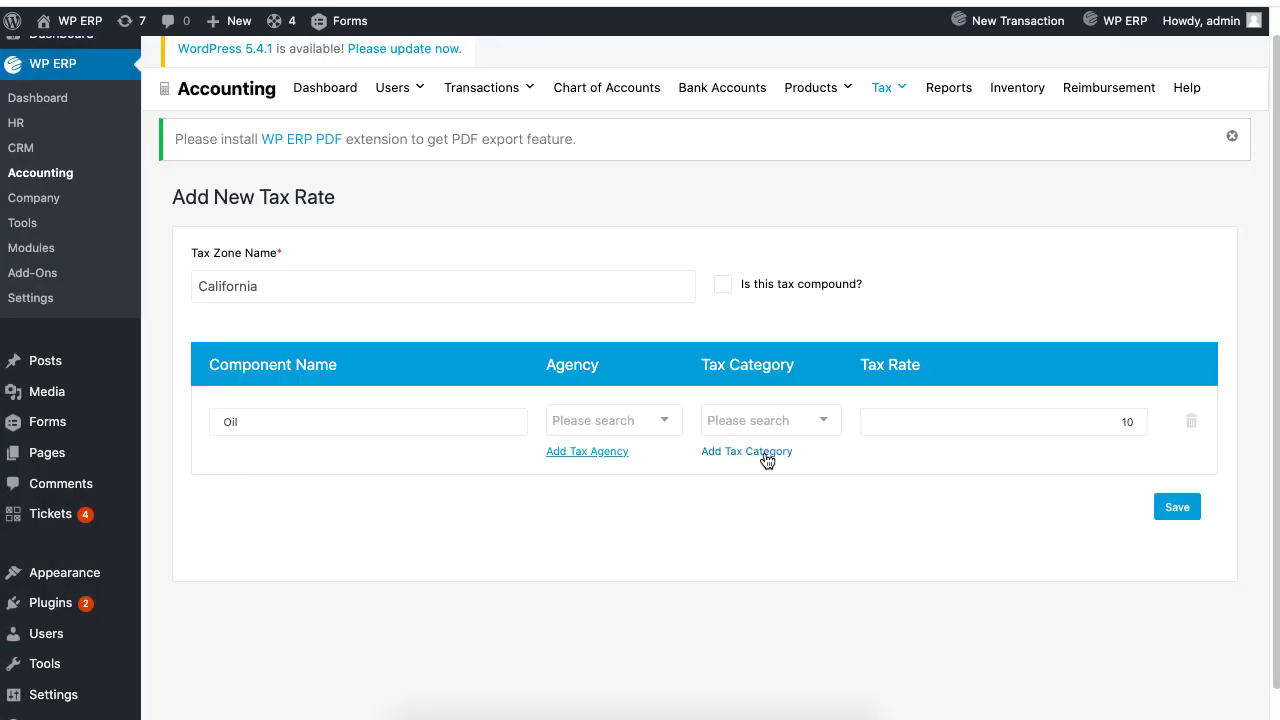
# Add a tax category named Car Oil from the California tax rate form and save it.
pyautogui.click(758, 451)
pyautogui.write('Car Oil')
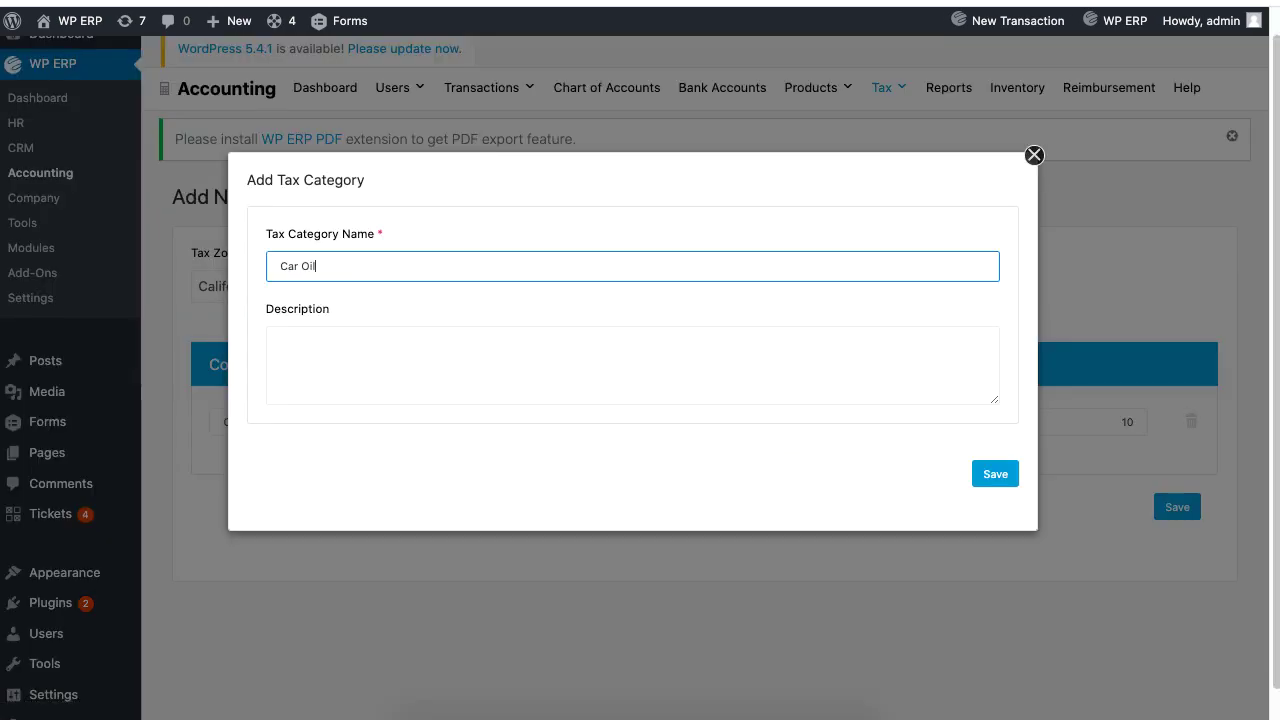
pyautogui.click(995, 475)
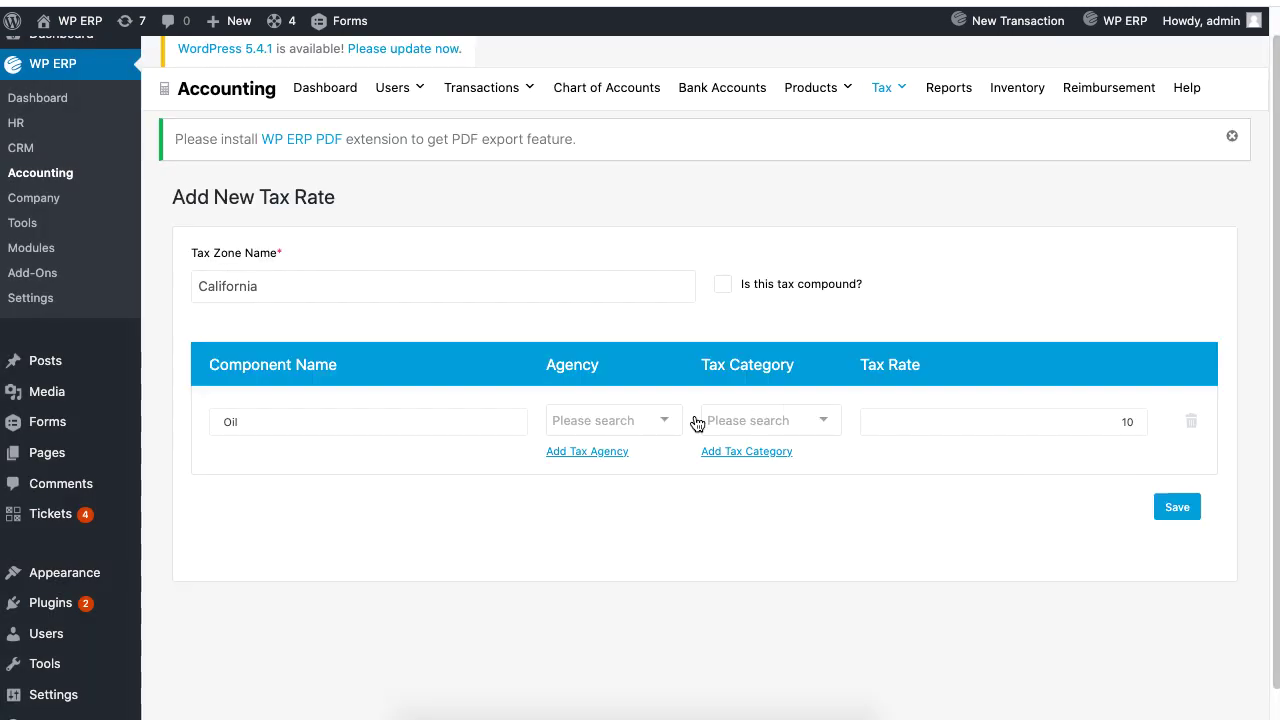
# Assign Govt Agency as the agency and Car Oil as the tax category of the Oil component.
pyautogui.click(655, 432)
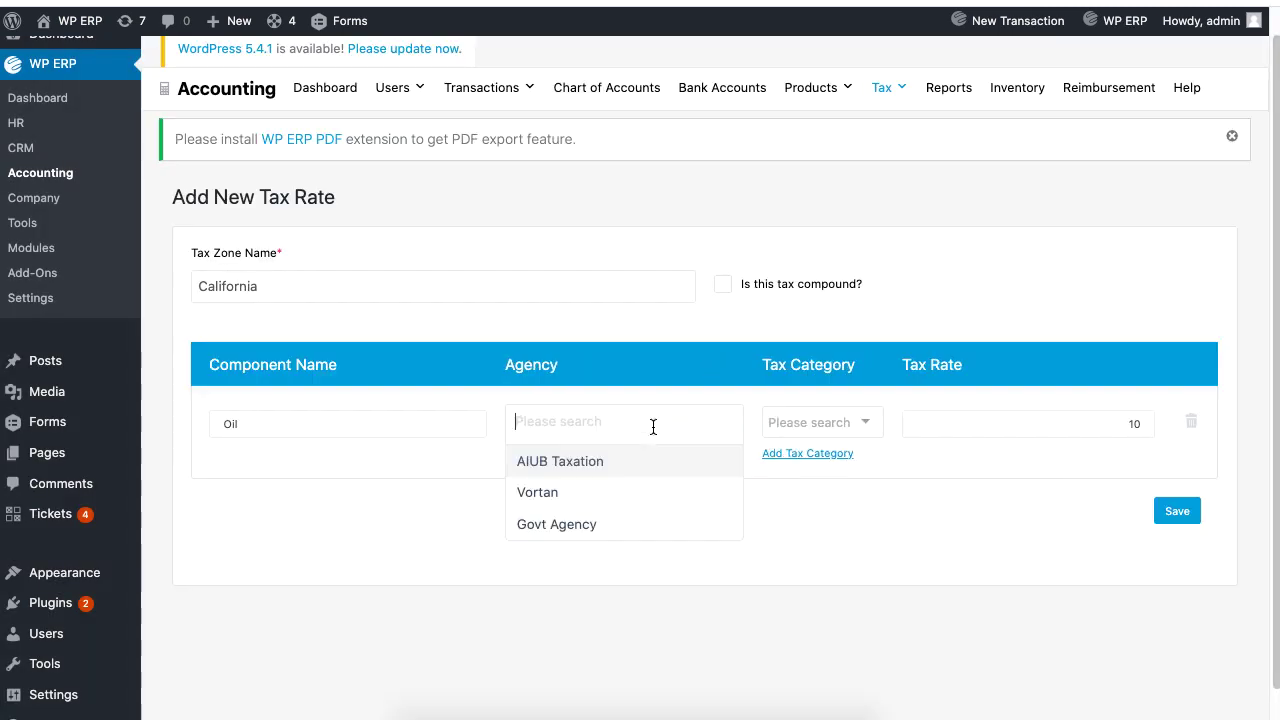
pyautogui.click(630, 526)
pyautogui.click(794, 421)
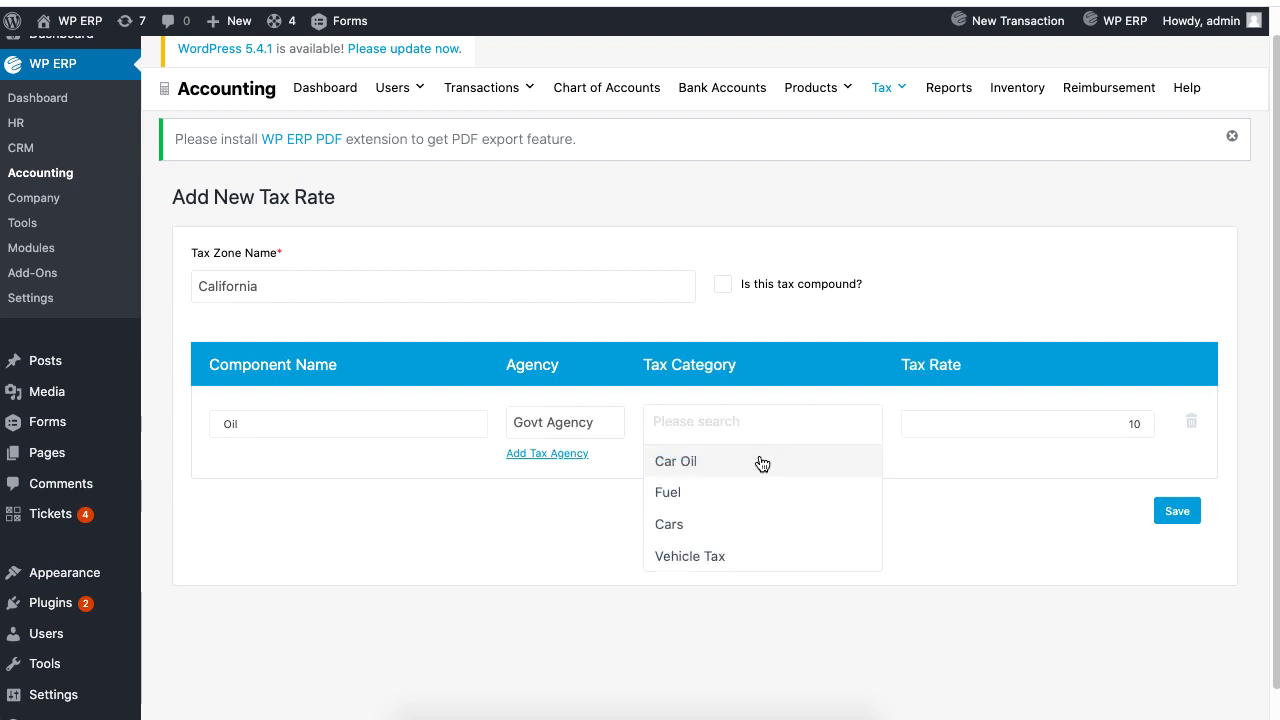
pyautogui.click(762, 463)
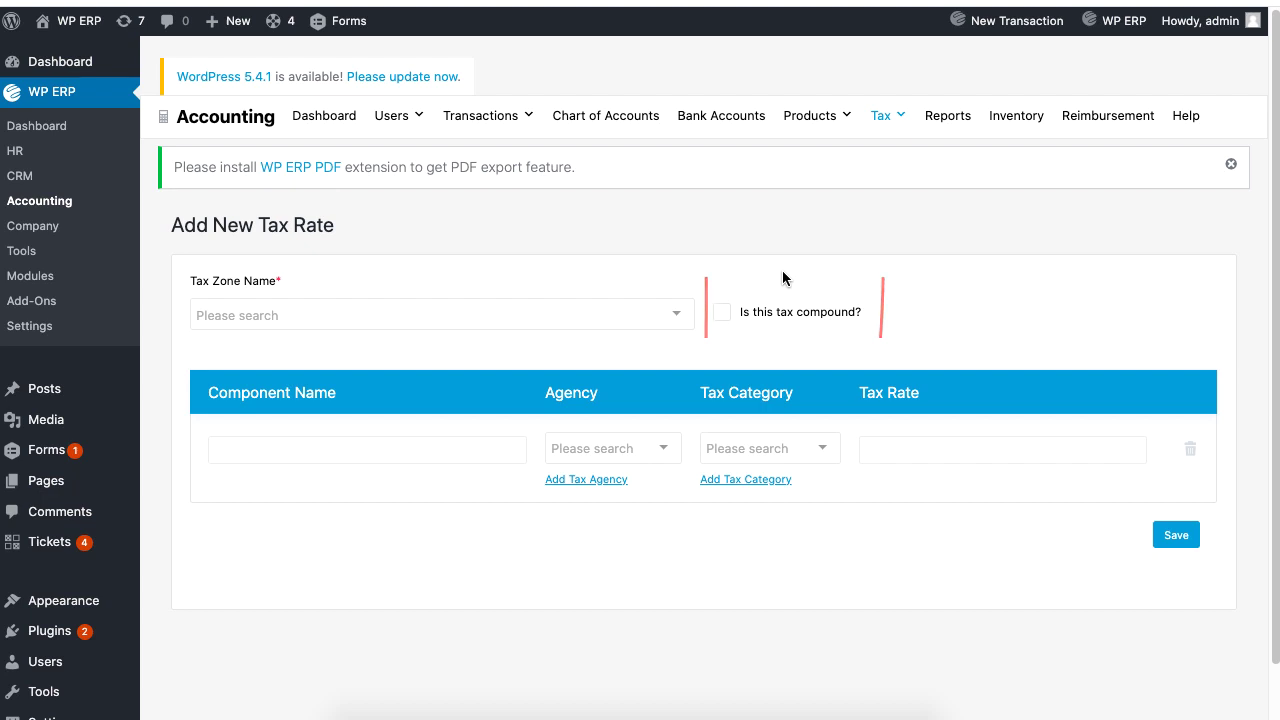
# Select Alaska as the tax zone of the new tax rate and mark the tax as compound.
pyautogui.scroll(-1, 400, 220)
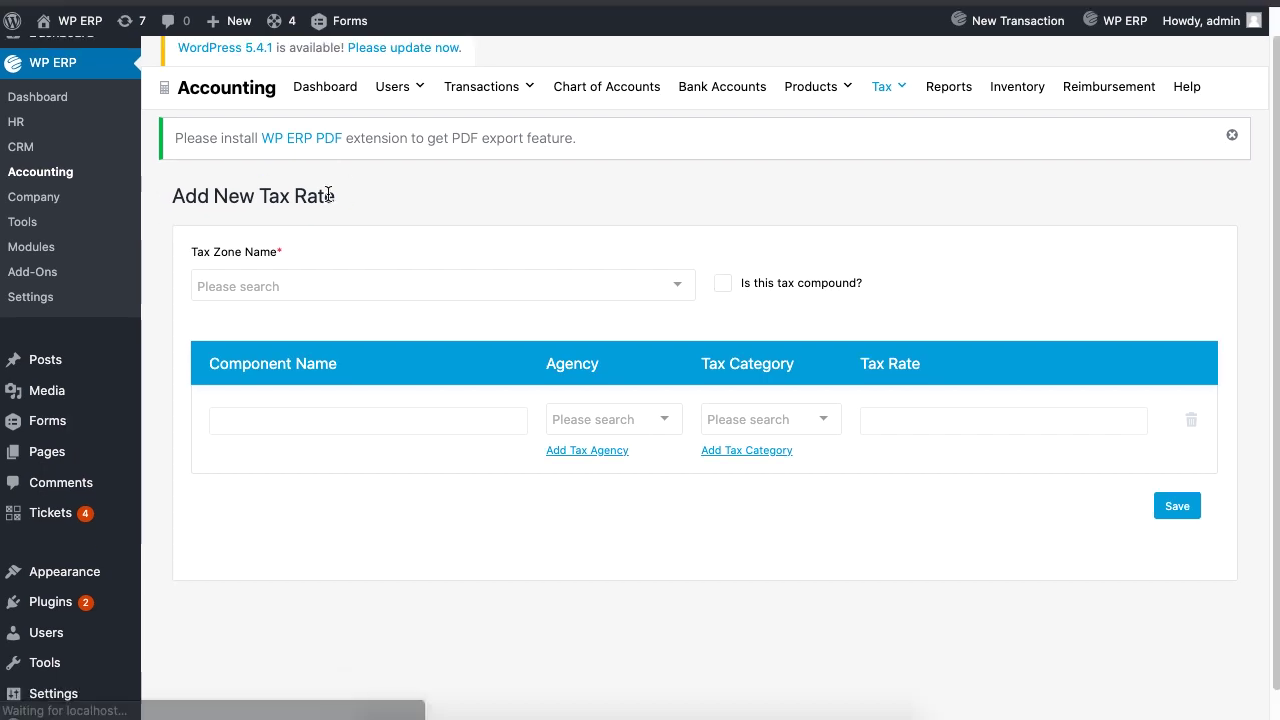
pyautogui.click(387, 278)
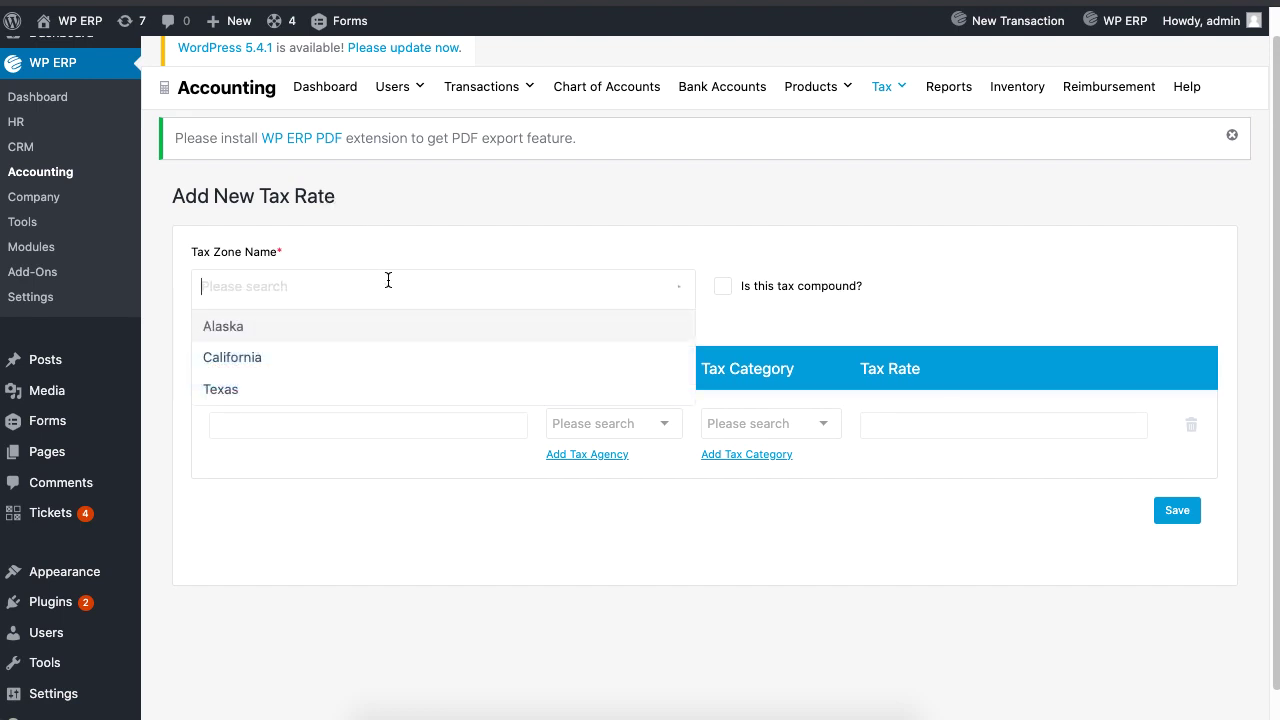
pyautogui.click(395, 332)
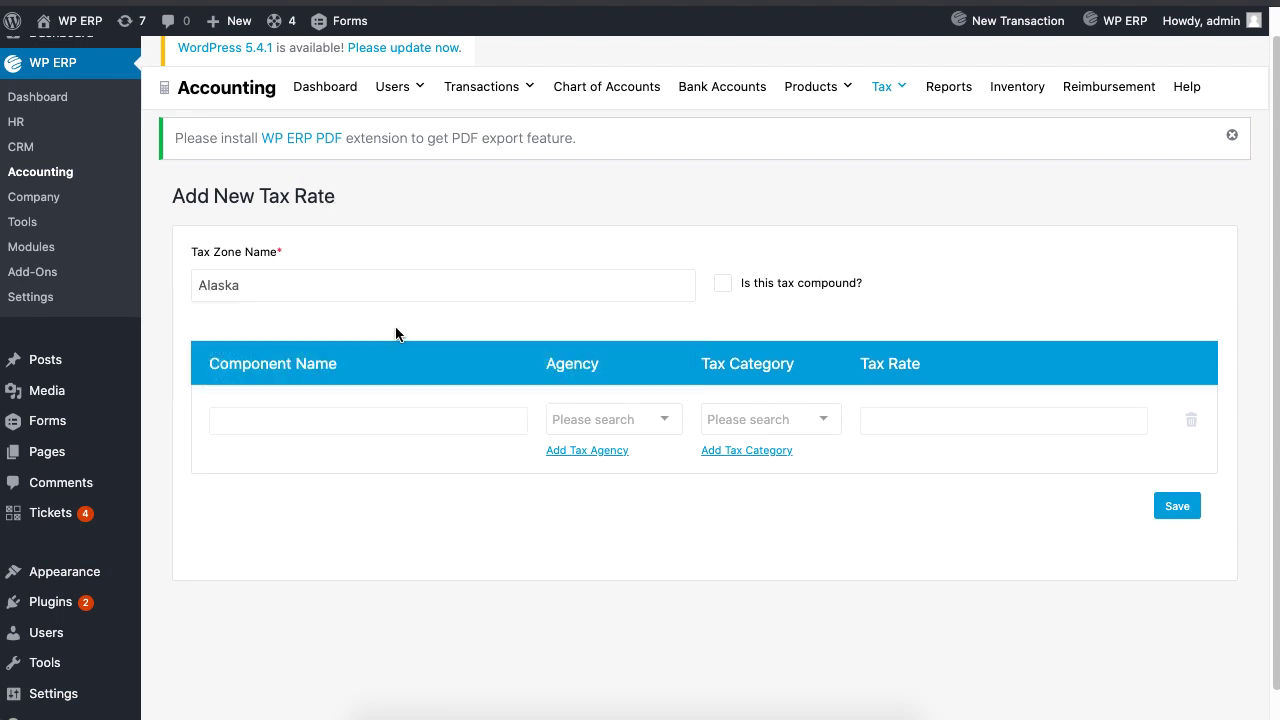
pyautogui.click(721, 286)
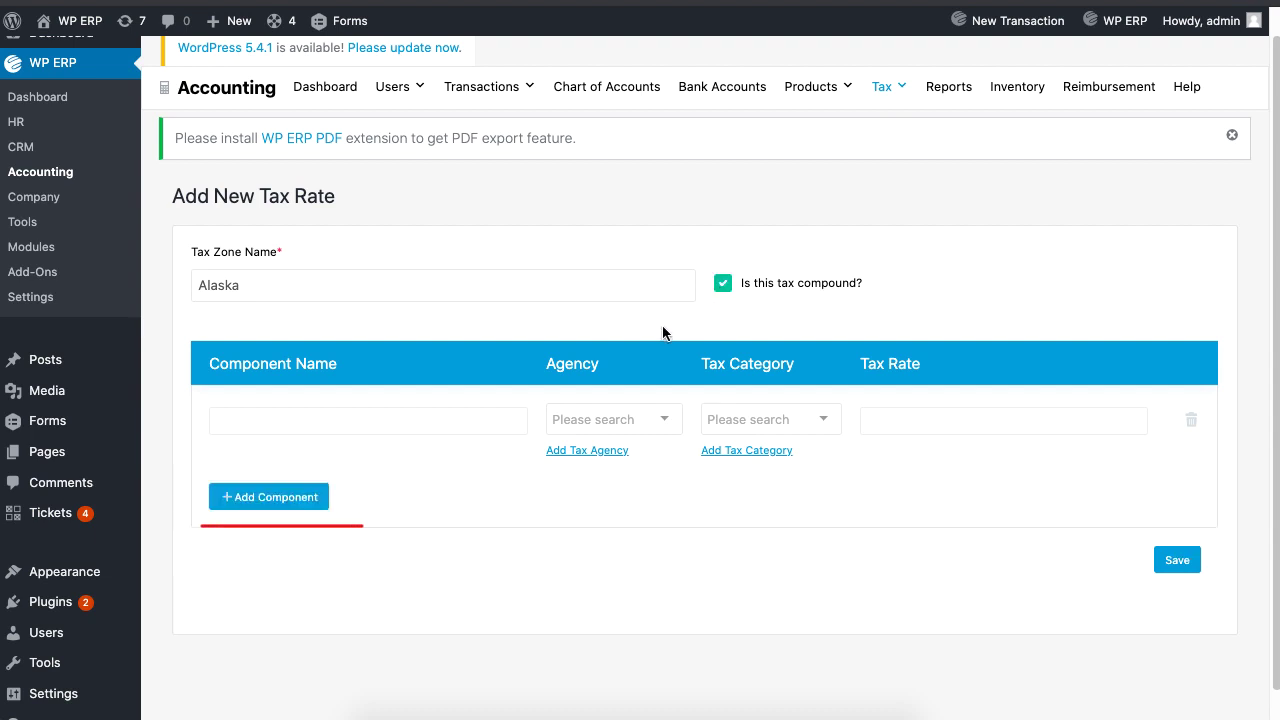
# Fill in the first component as Oil with agency AIUB Taxation, tax category Car Oil and a tax rate of 10.
pyautogui.click(426, 425)
pyautogui.click(360, 413)
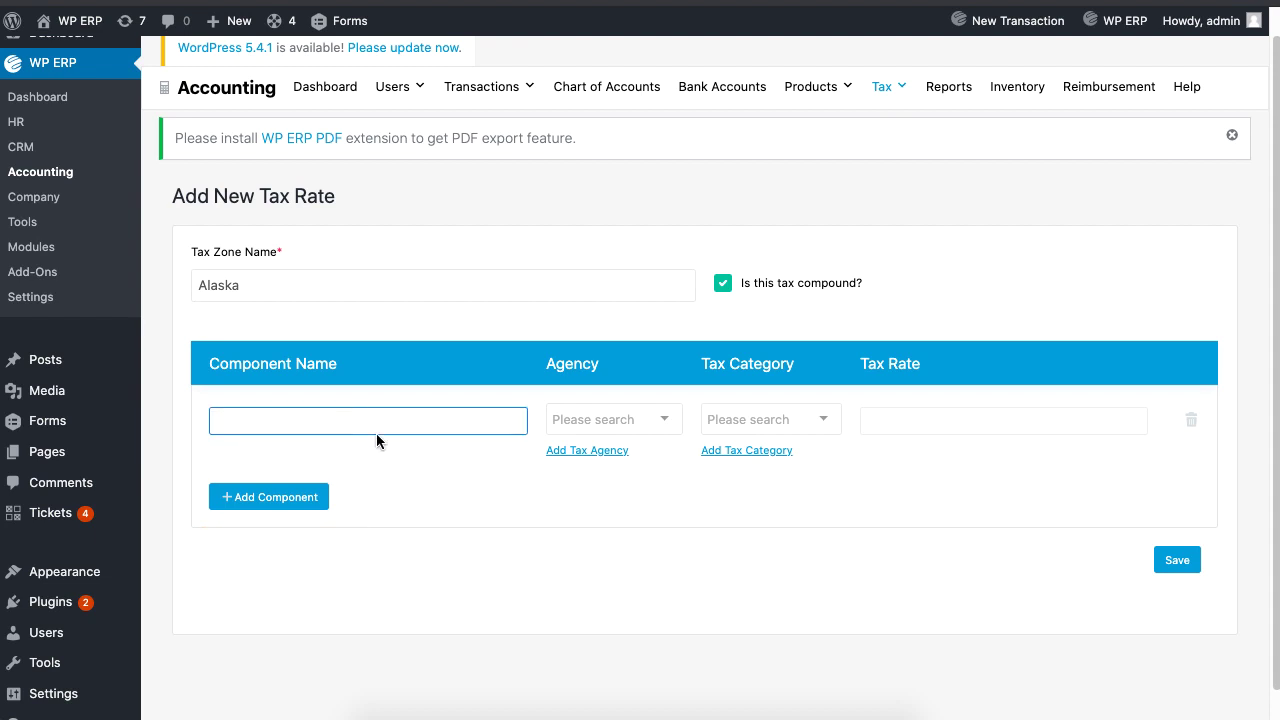
pyautogui.write('Oil')
pyautogui.click(584, 419)
pyautogui.click(592, 458)
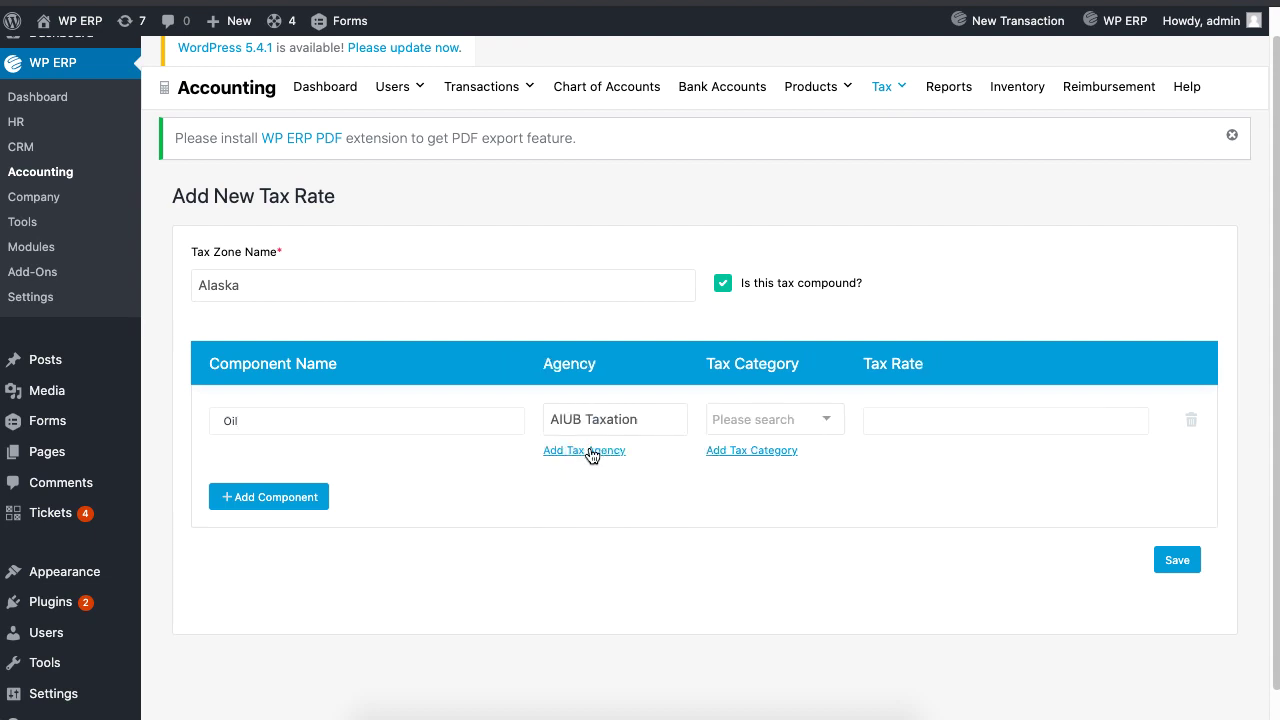
pyautogui.click(742, 420)
pyautogui.click(752, 464)
pyautogui.click(877, 423)
pyautogui.write('10')
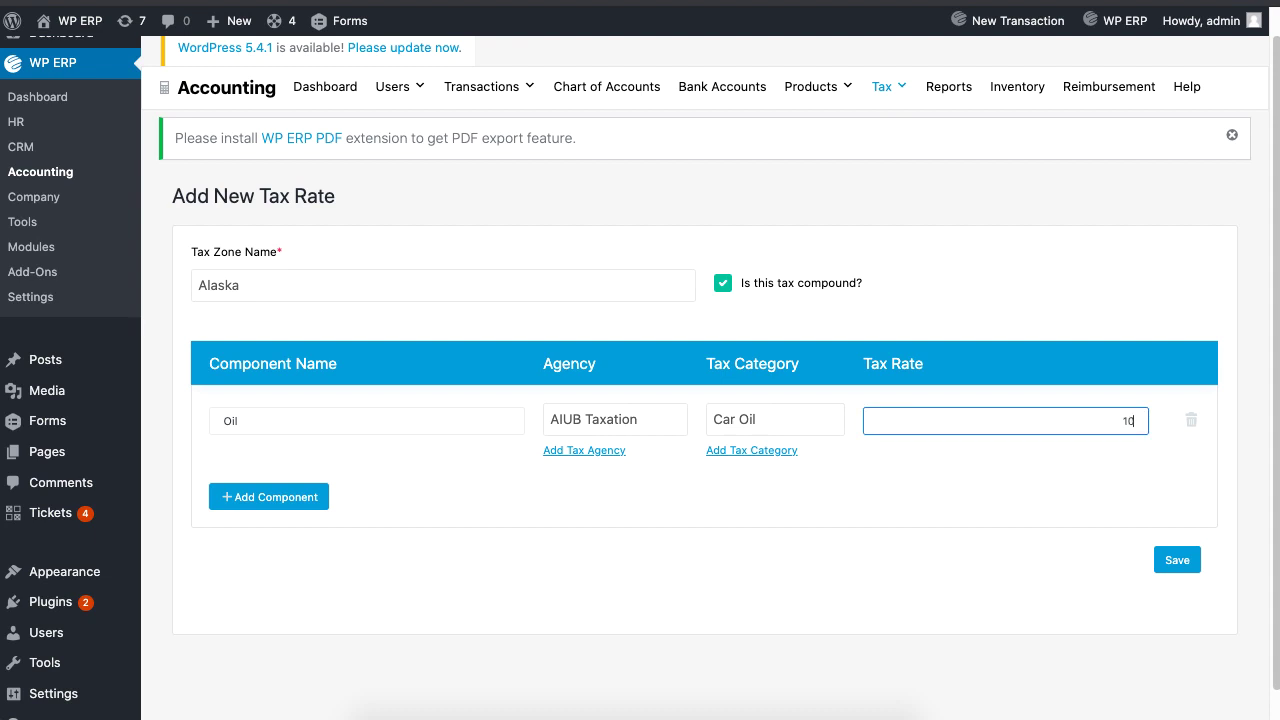
# Add a second component Oil with agency Vortan, tax category Car Oil and a tax rate of 10, and save the Alaska tax rate.
pyautogui.click(299, 498)
pyautogui.click(302, 491)
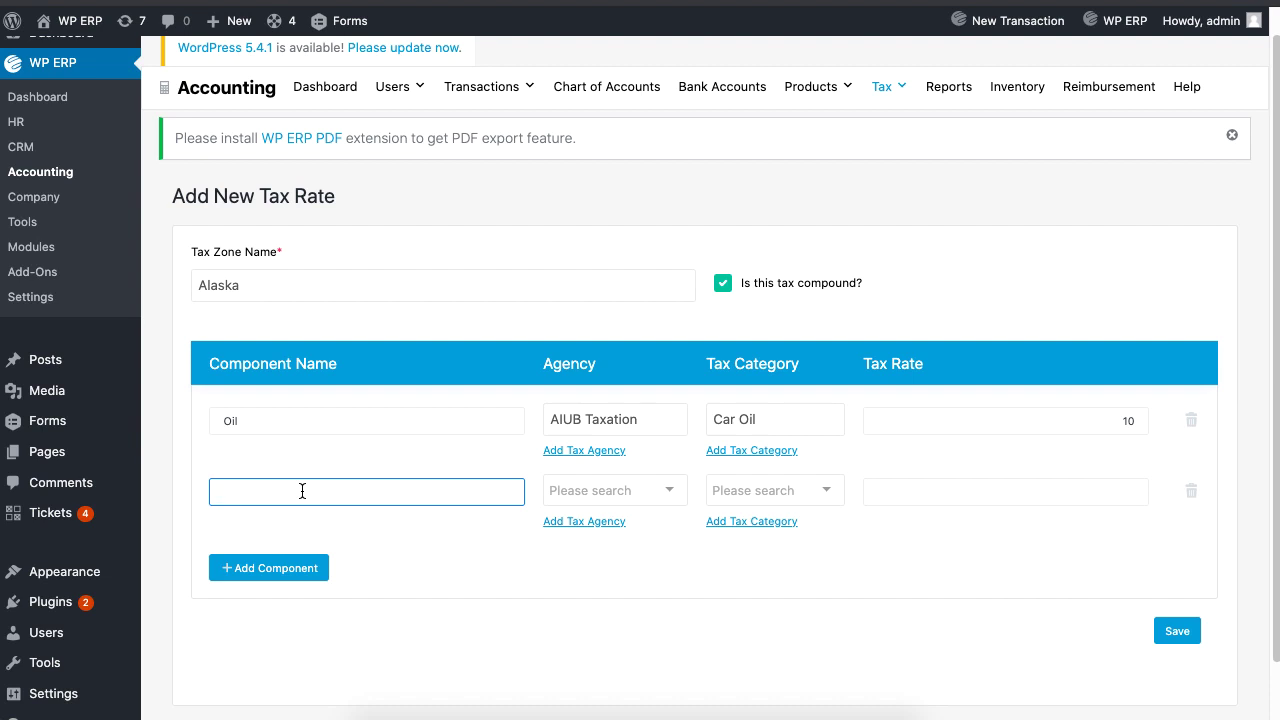
pyautogui.write('Oil')
pyautogui.click(594, 490)
pyautogui.click(580, 428)
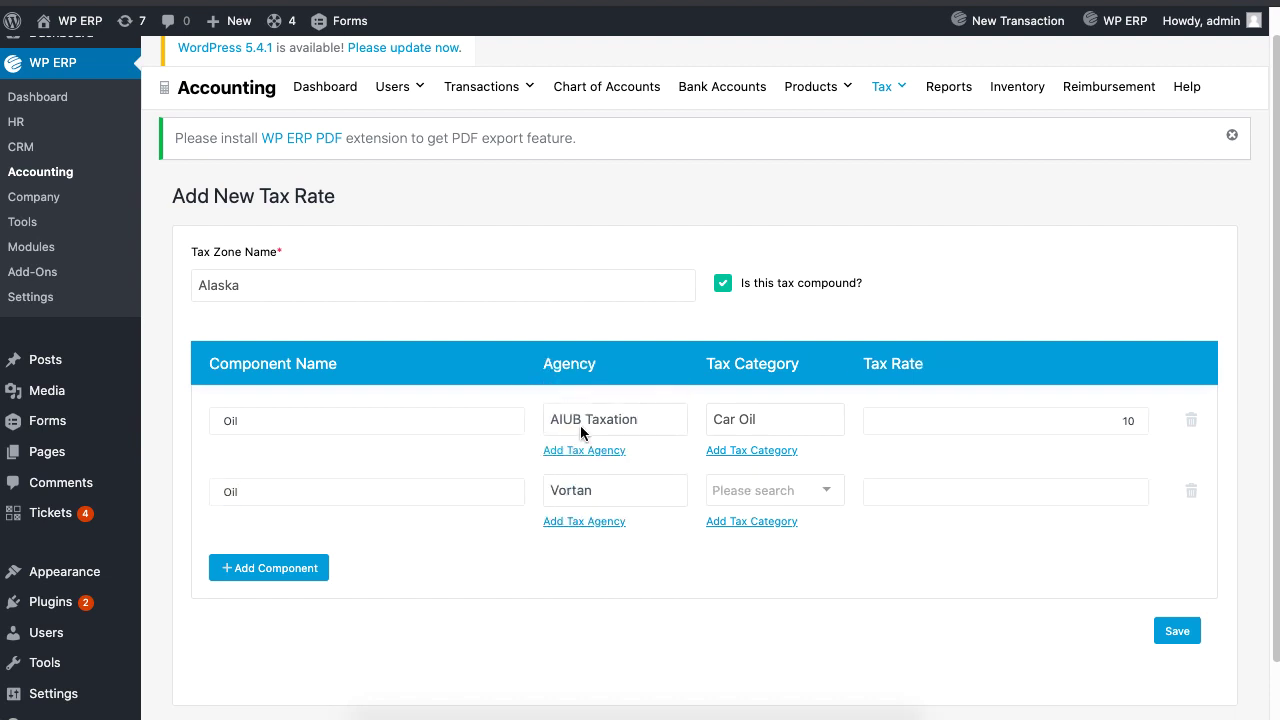
pyautogui.click(749, 495)
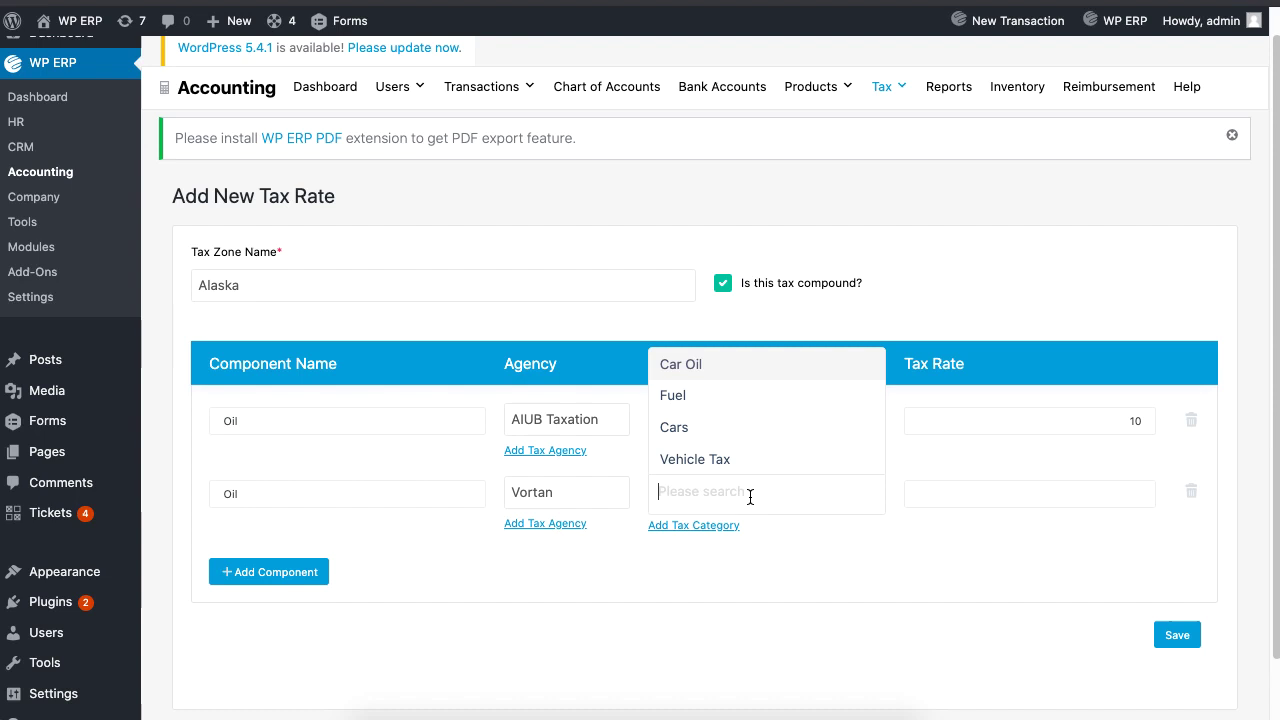
pyautogui.click(745, 365)
pyautogui.click(922, 494)
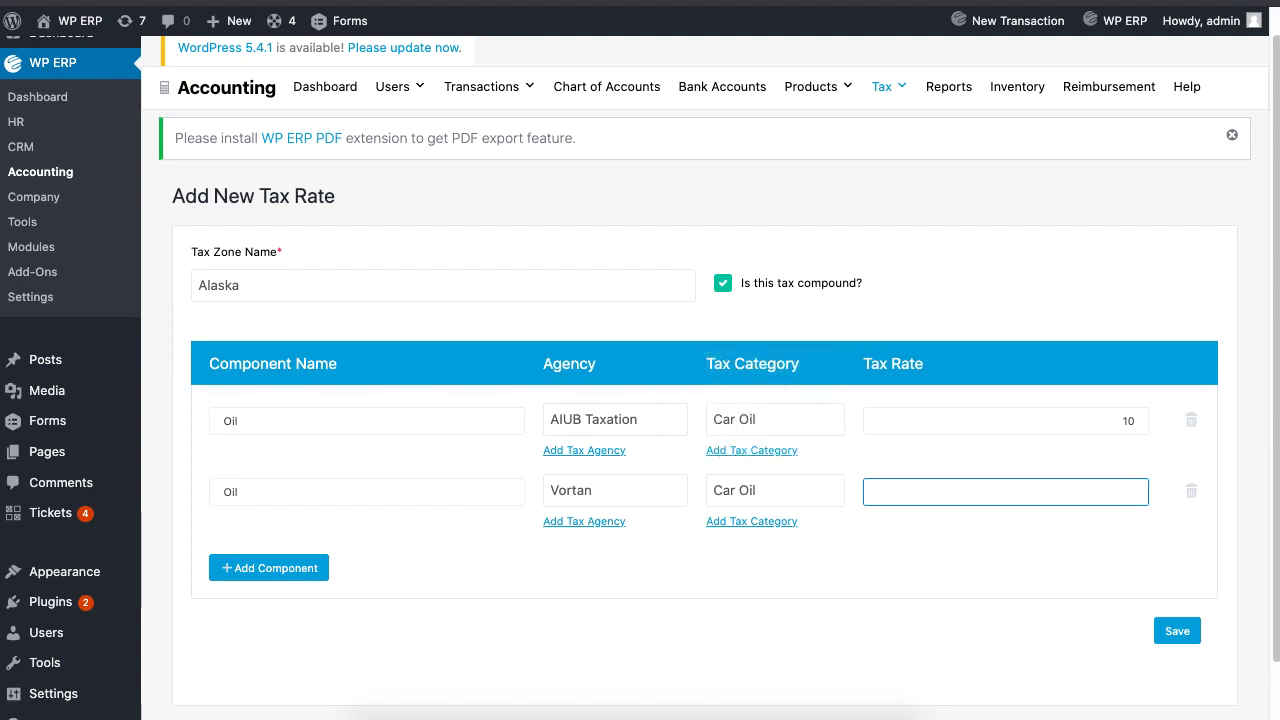
pyautogui.write('10')
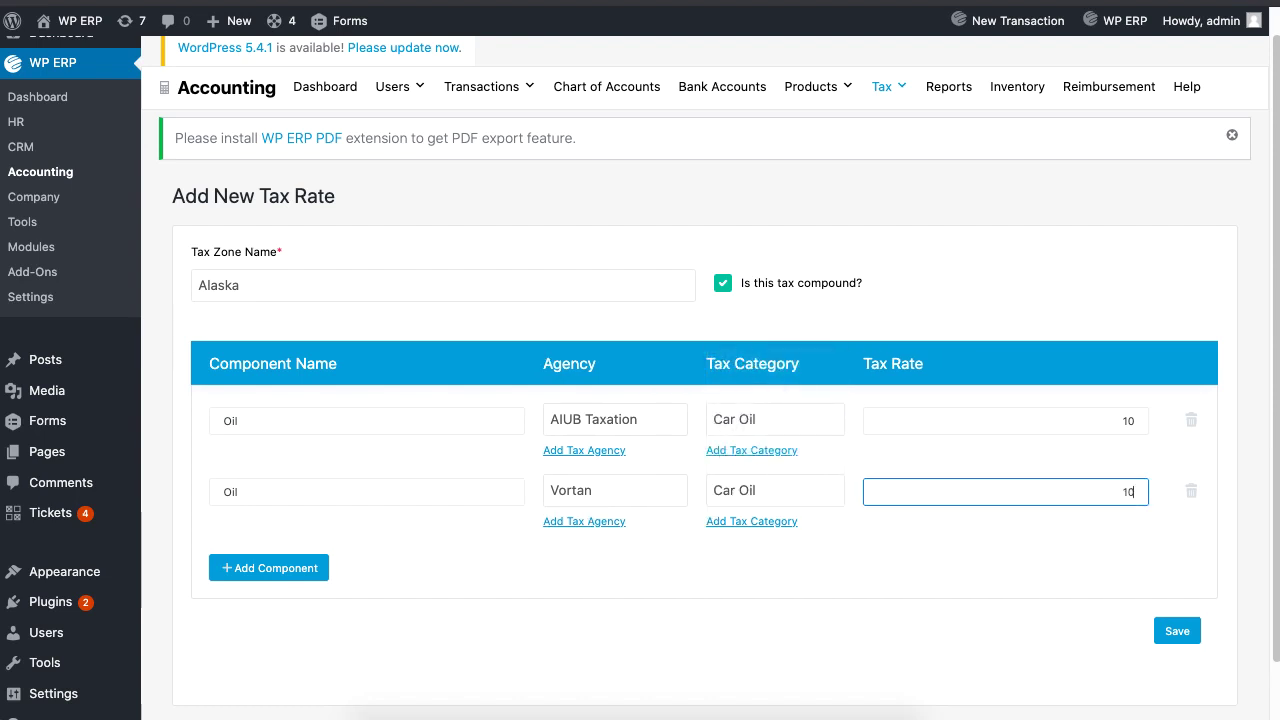
pyautogui.click(1194, 640)
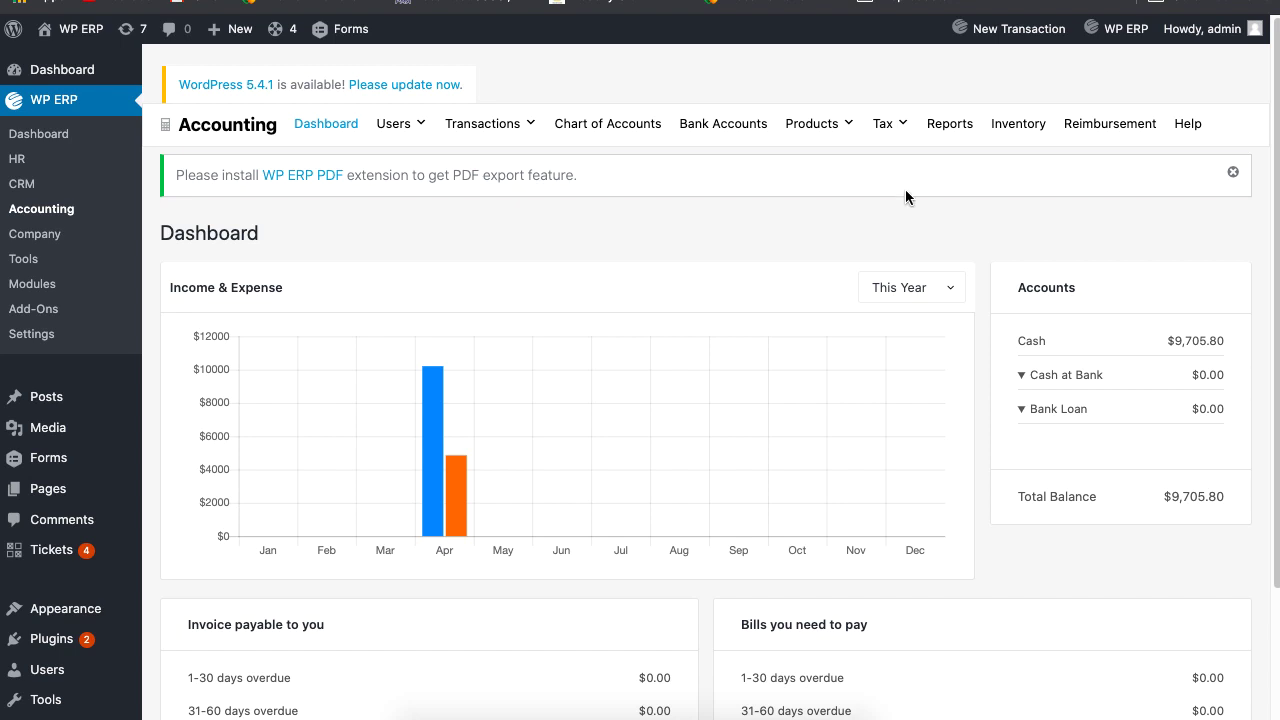
# Start a new tax payment with Cash as the payment method and Vortan as the agency to pay.
pyautogui.moveTo(890, 120)
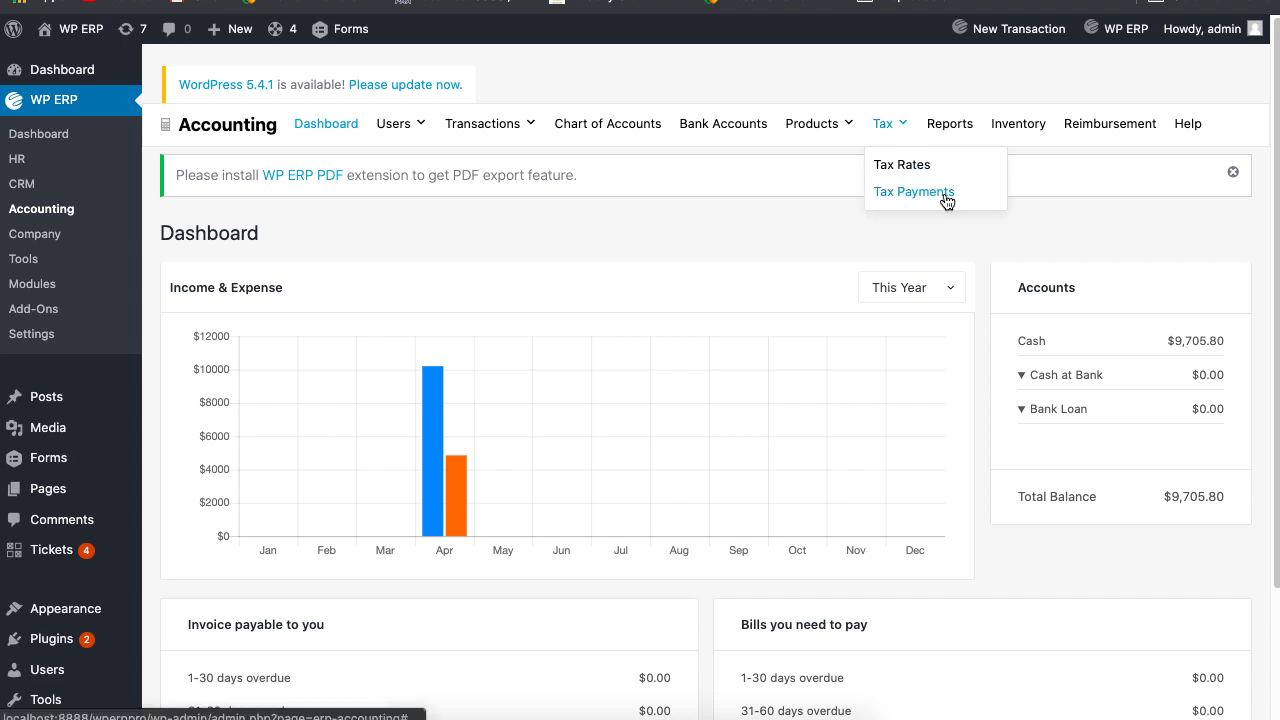
pyautogui.click(945, 195)
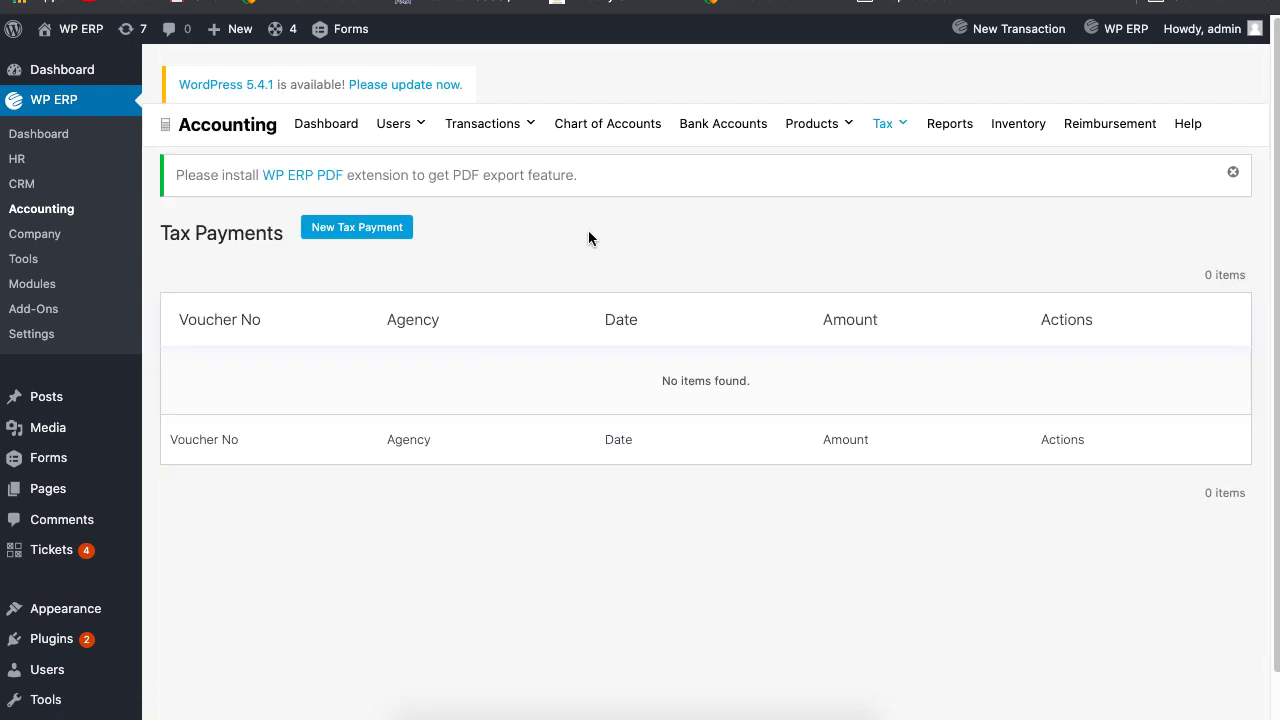
pyautogui.click(385, 232)
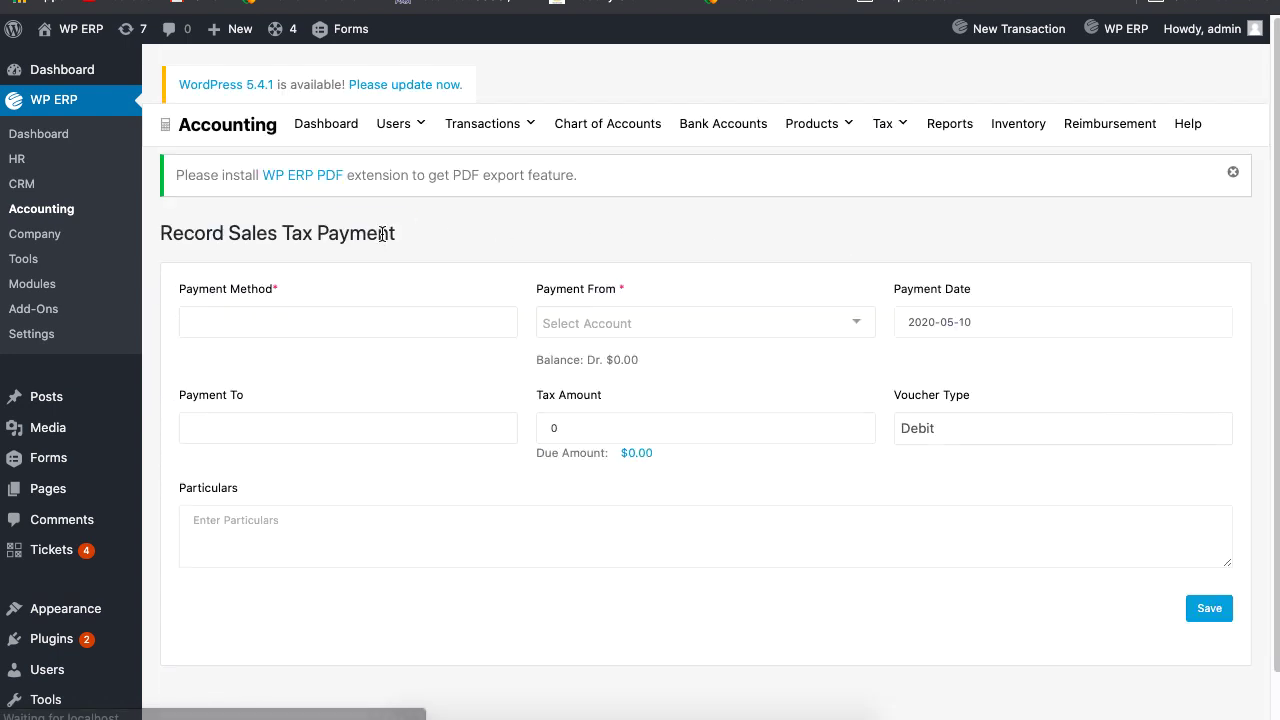
pyautogui.click(401, 318)
pyautogui.click(404, 363)
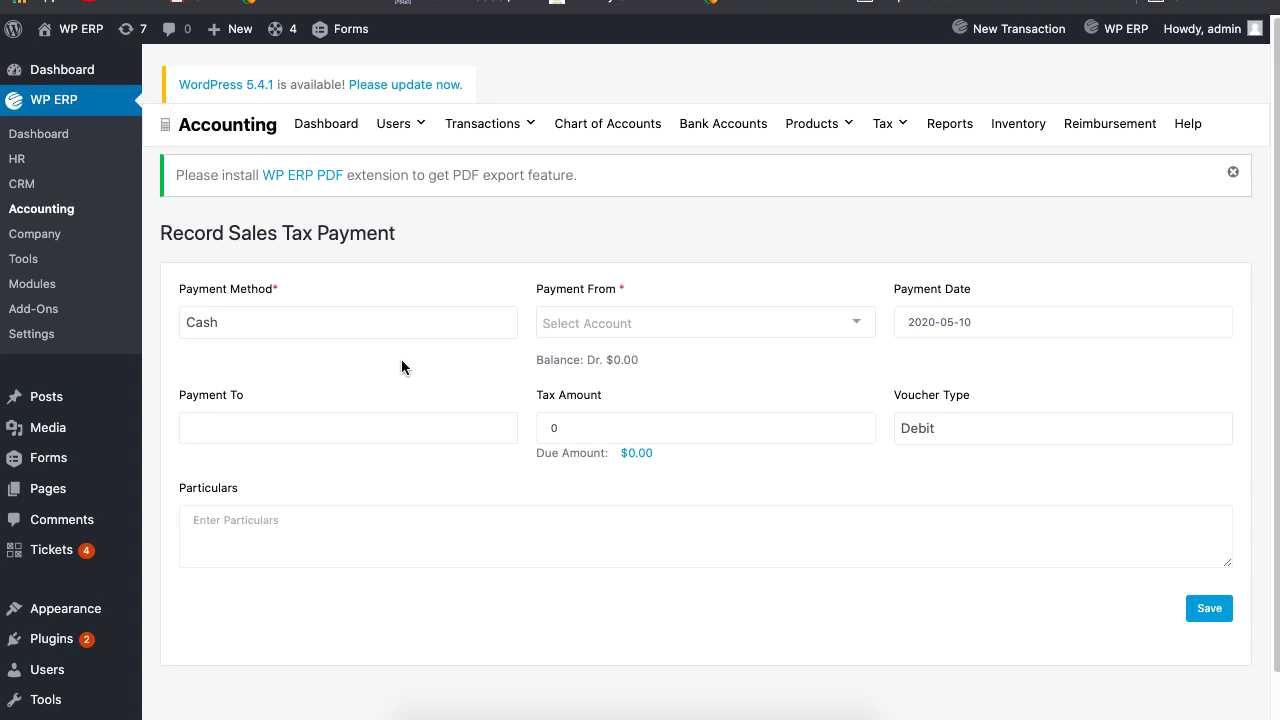
pyautogui.click(420, 427)
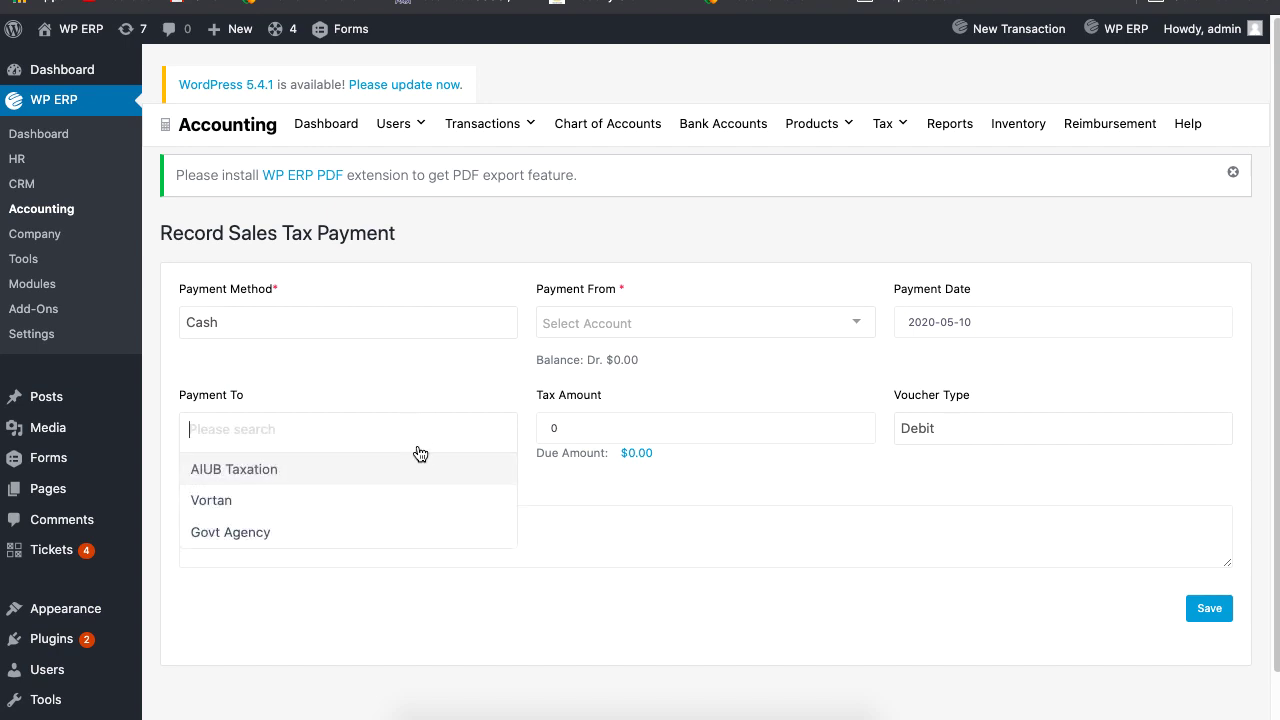
pyautogui.click(417, 505)
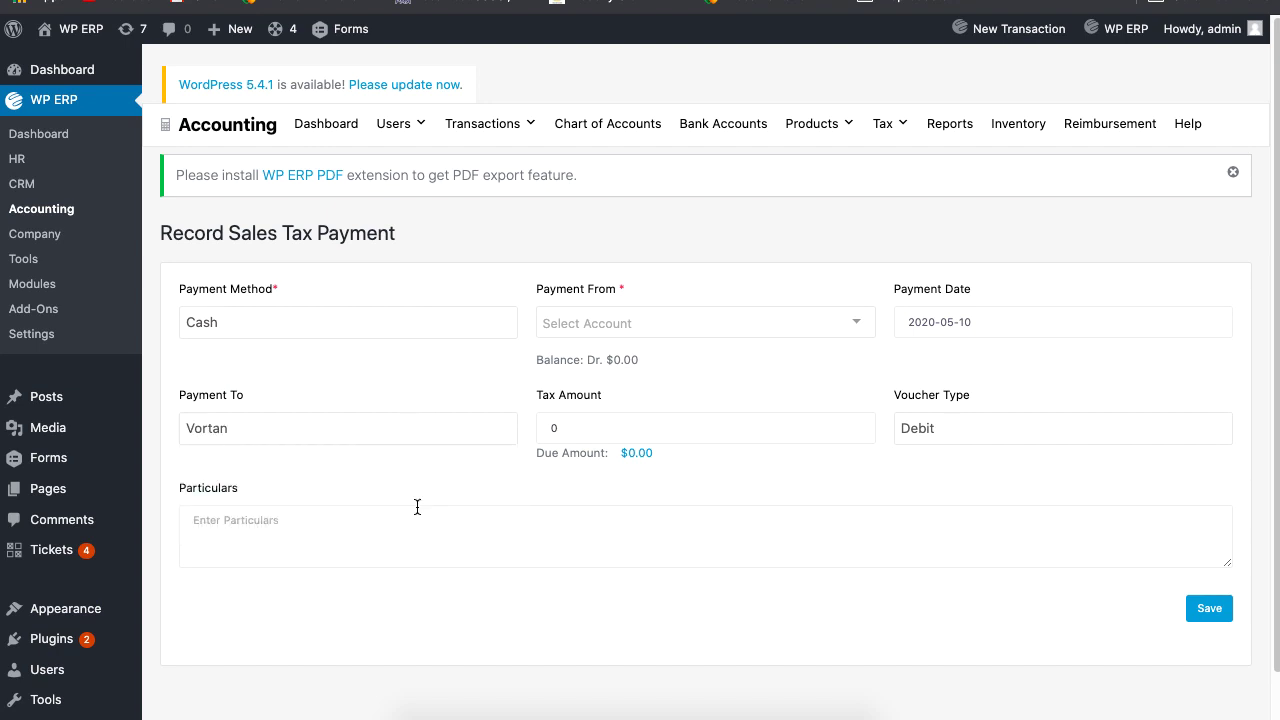
# Choose Cash as the account to pay from and set the tax amount to 90.
pyautogui.click(670, 322)
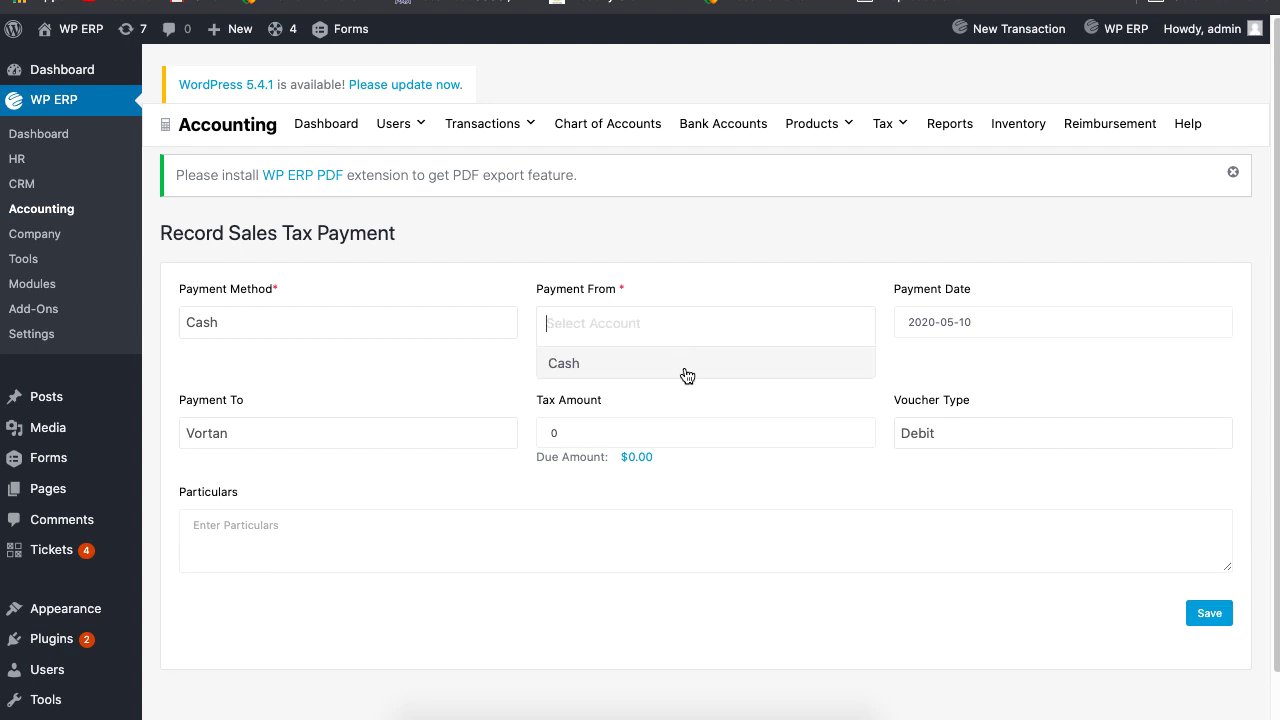
pyautogui.click(687, 366)
pyautogui.click(711, 424)
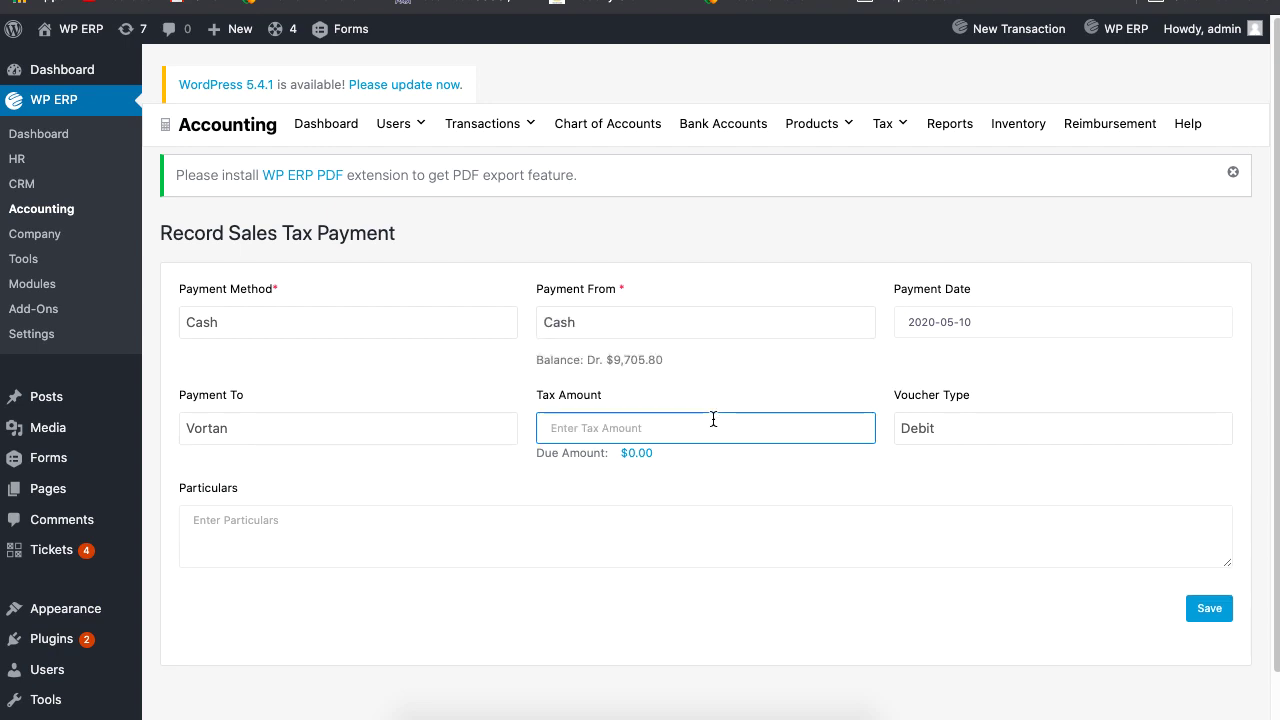
pyautogui.write('90')
# Choose the Debit voucher type, enter "Additional notes in this section" as the particulars, and save the tax payment.
pyautogui.click(1131, 428)
pyautogui.scroll(-1, 1131, 420)
pyautogui.click(1129, 420)
pyautogui.press('Tab')
pyautogui.write('Additional notes in this section')
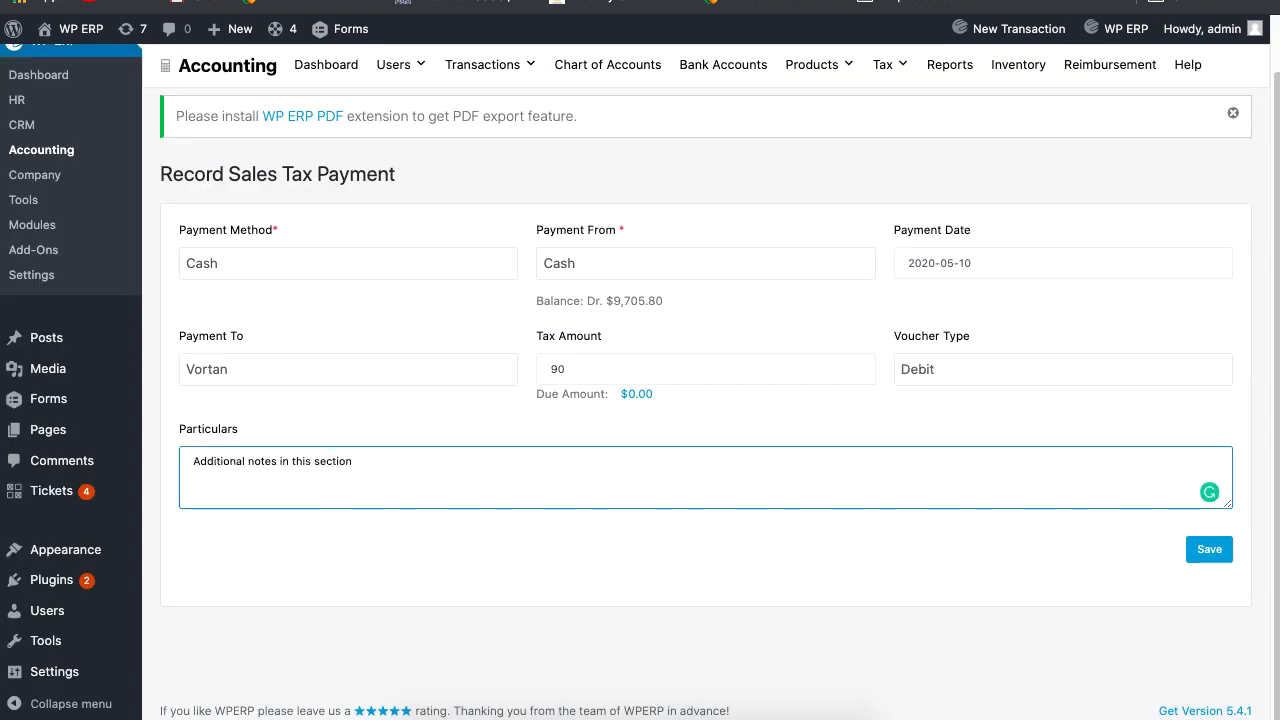
pyautogui.click(1208, 550)
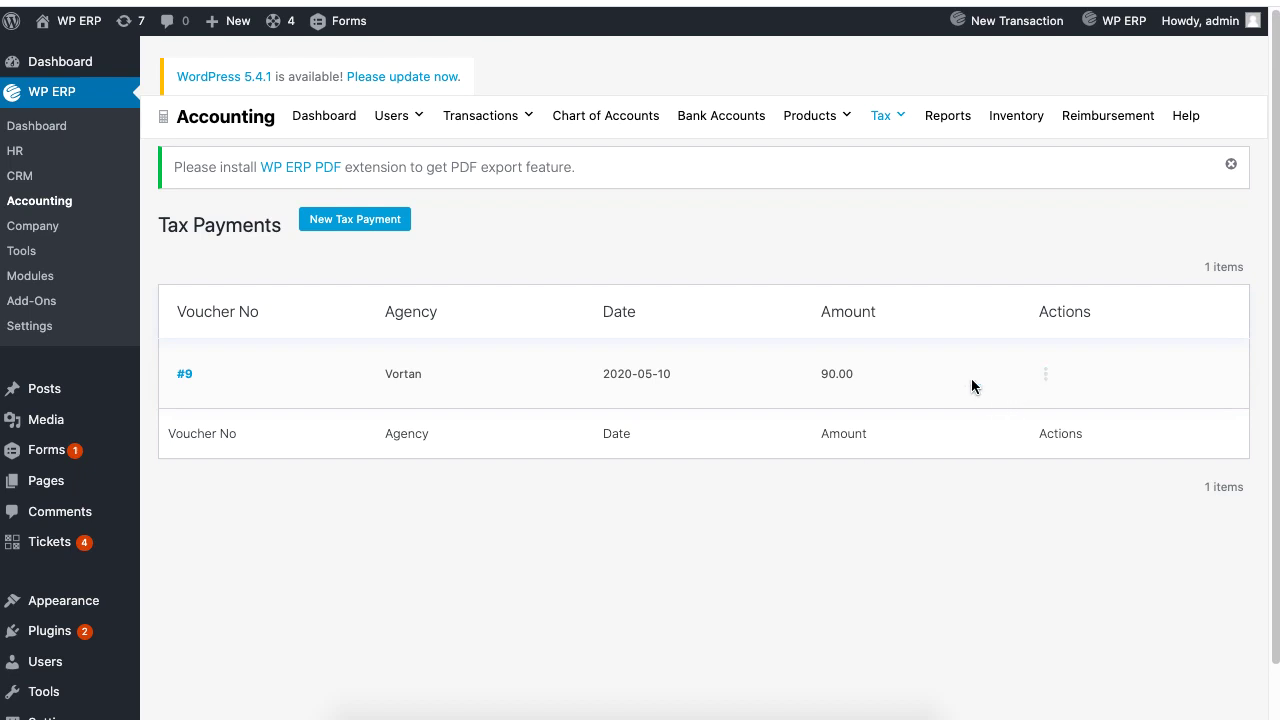
# Check the actions available for the Vortan tax payment, and open its voucher to view the payment details.
pyautogui.click(1045, 375)
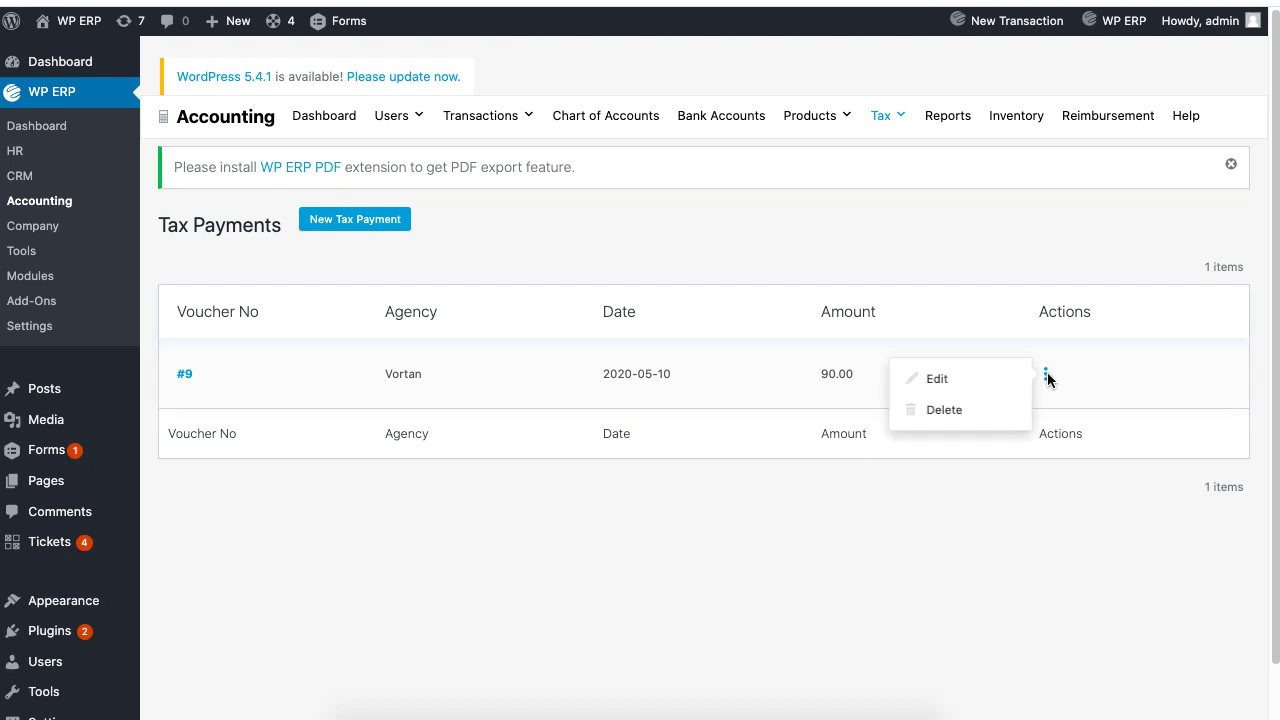
pyautogui.click(1046, 376)
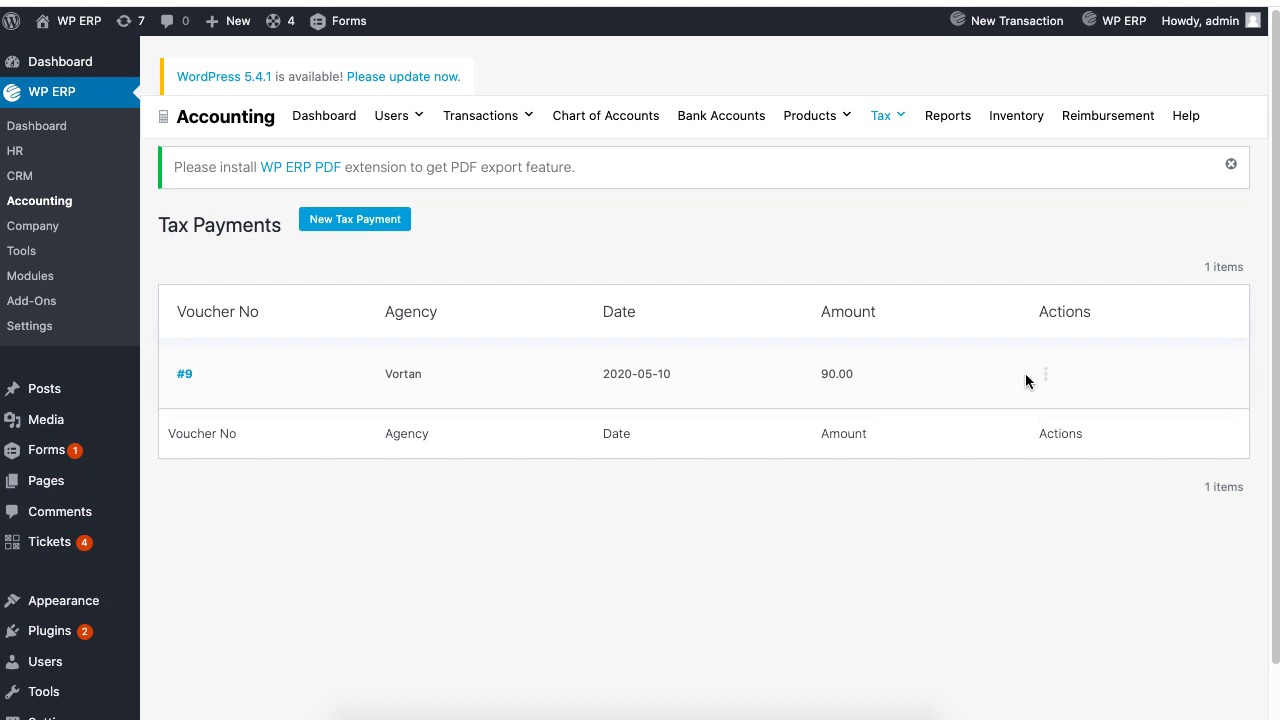
pyautogui.click(181, 374)
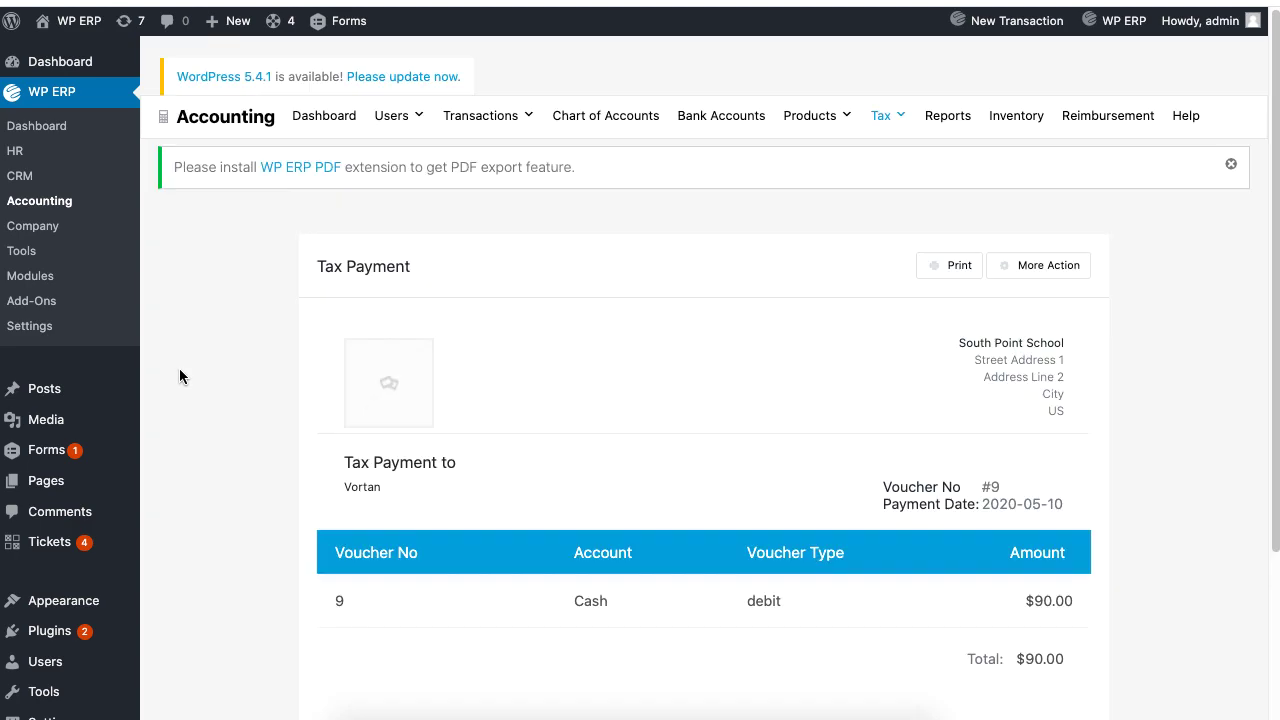
pyautogui.click(1058, 266)
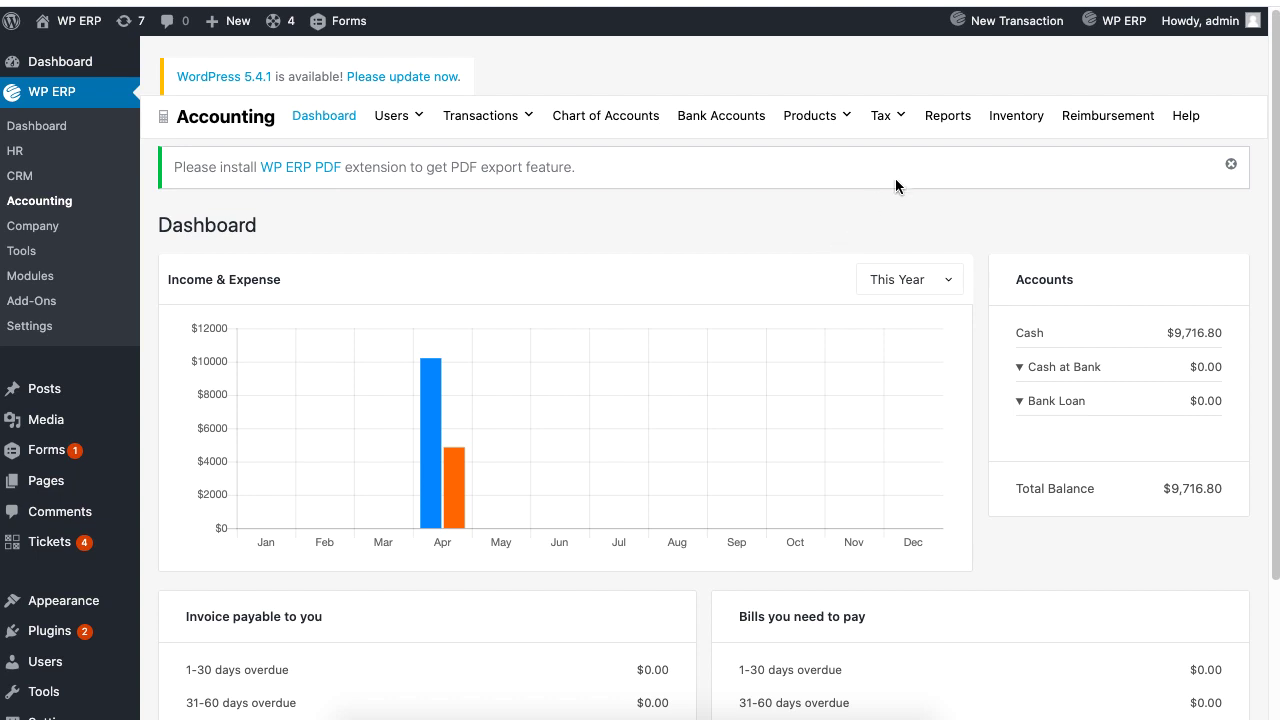
# Open the Sales Tax report and view the transactions for Govt Agency.
pyautogui.click(949, 122)
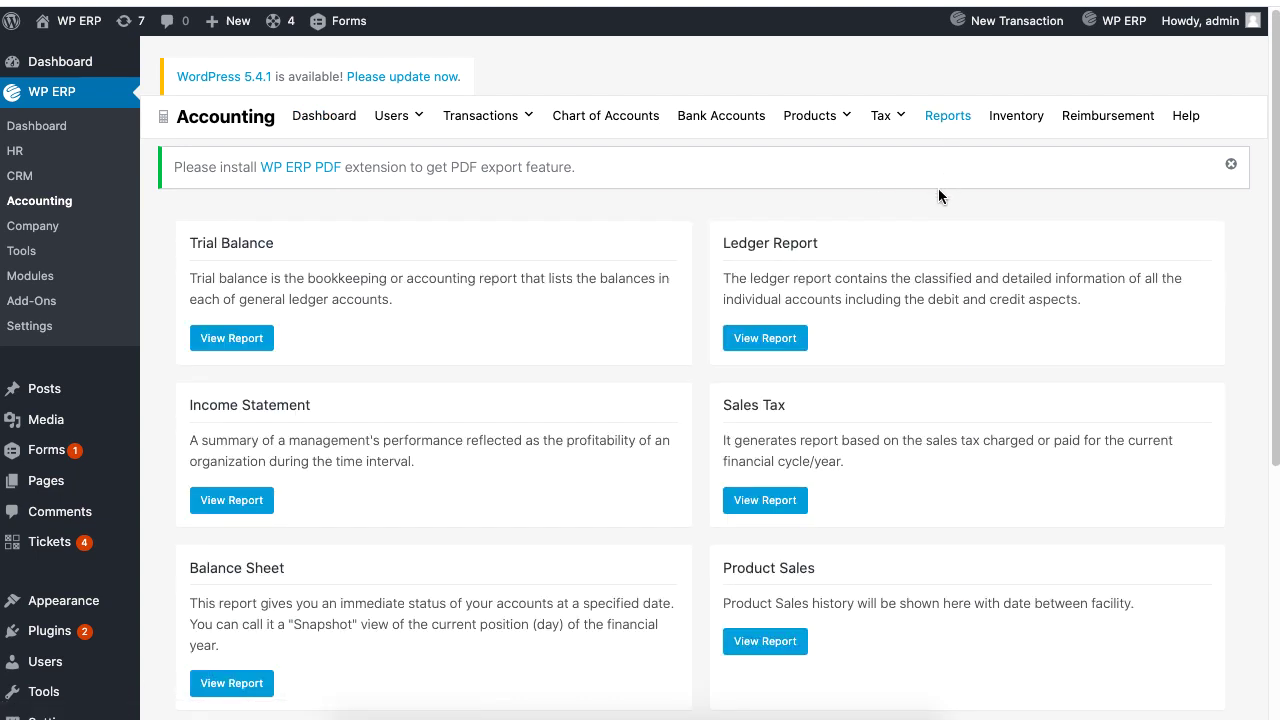
pyautogui.click(766, 502)
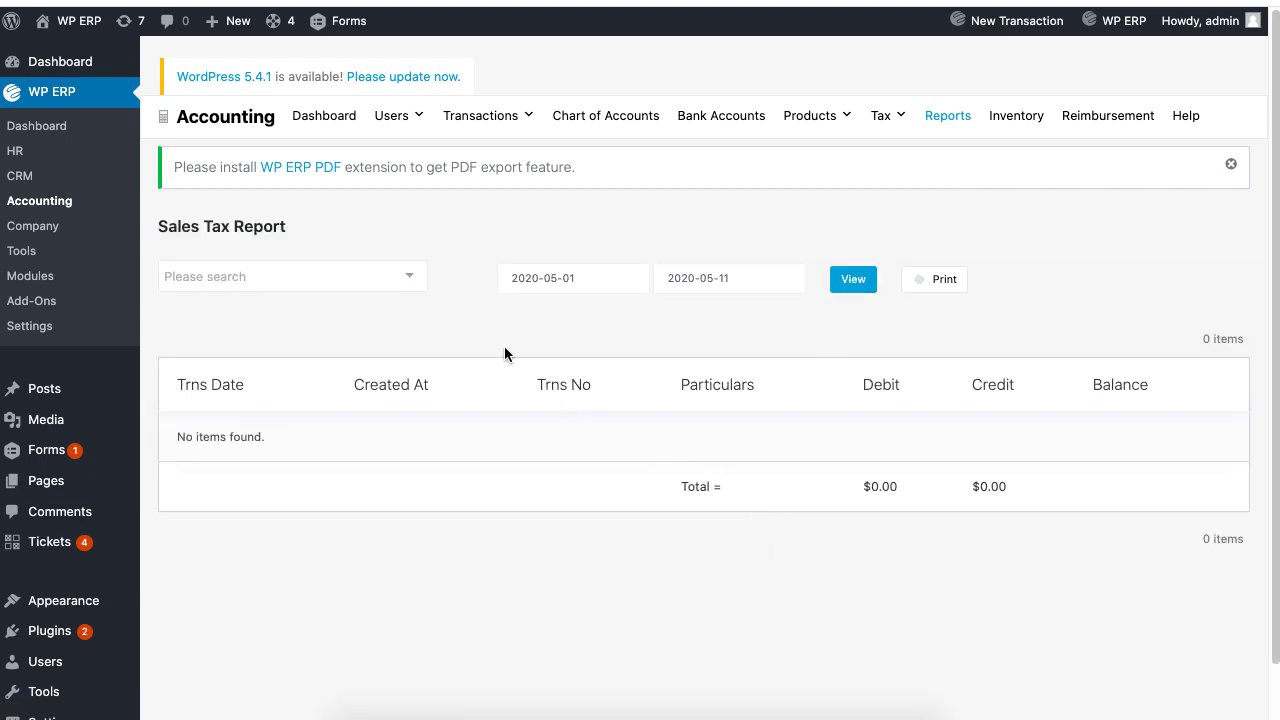
pyautogui.click(408, 278)
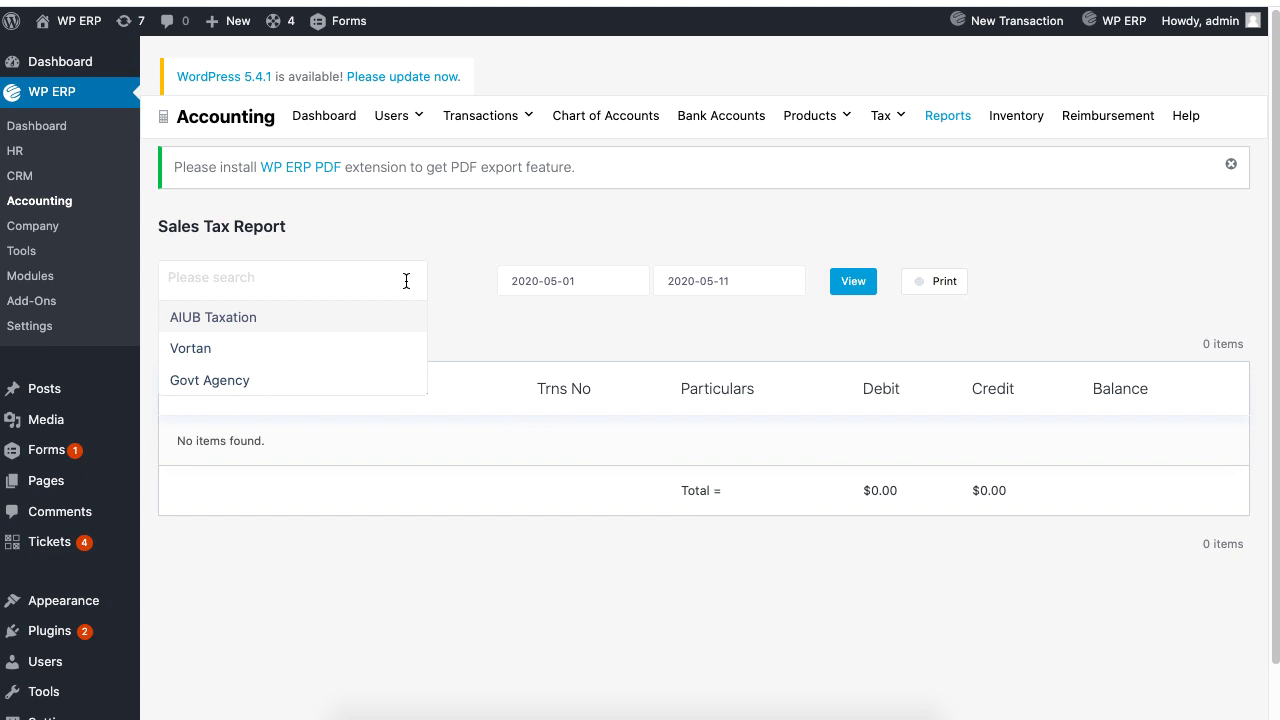
pyautogui.click(384, 381)
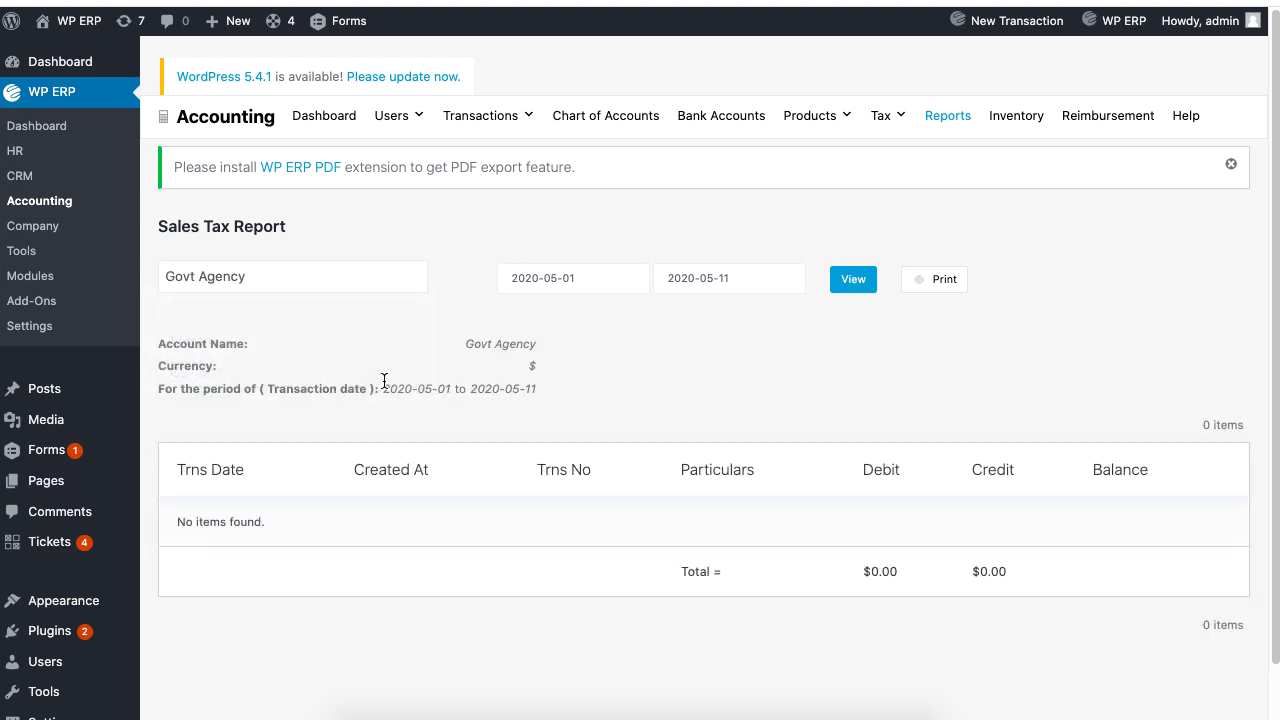
pyautogui.click(853, 281)
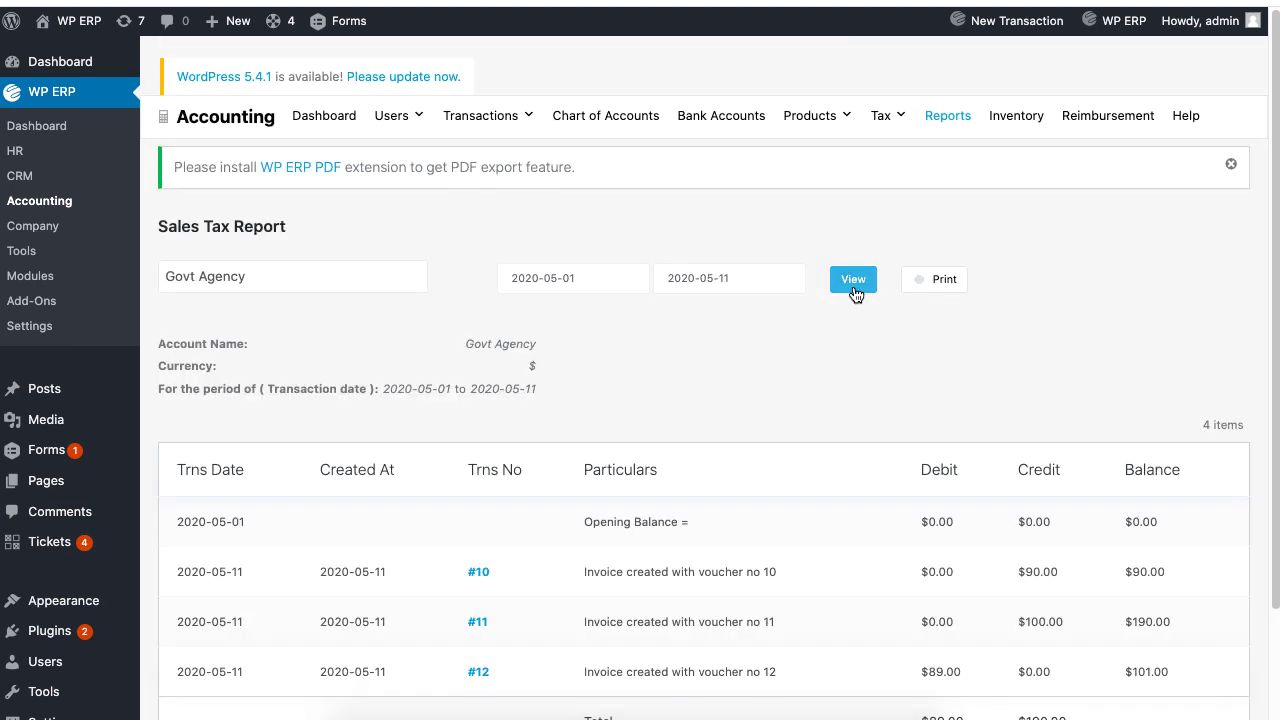
pyautogui.scroll(-3, 855, 292)
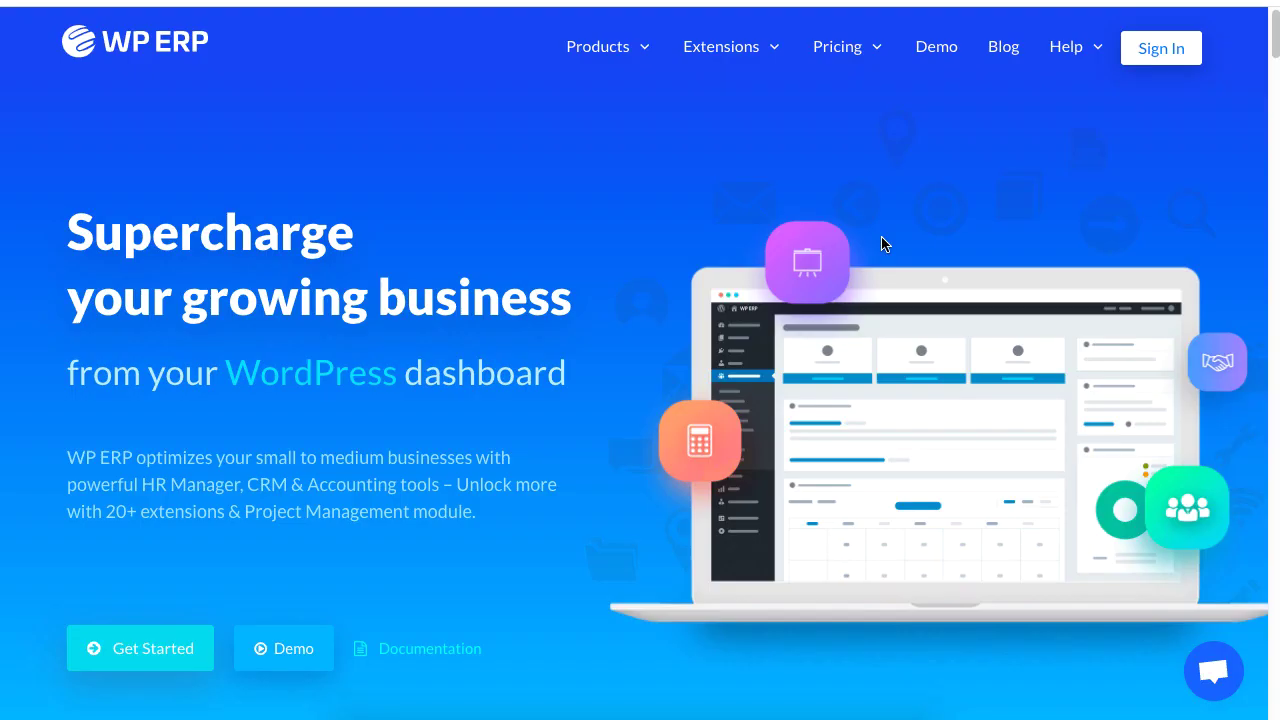
pyautogui.moveTo(650, 52)
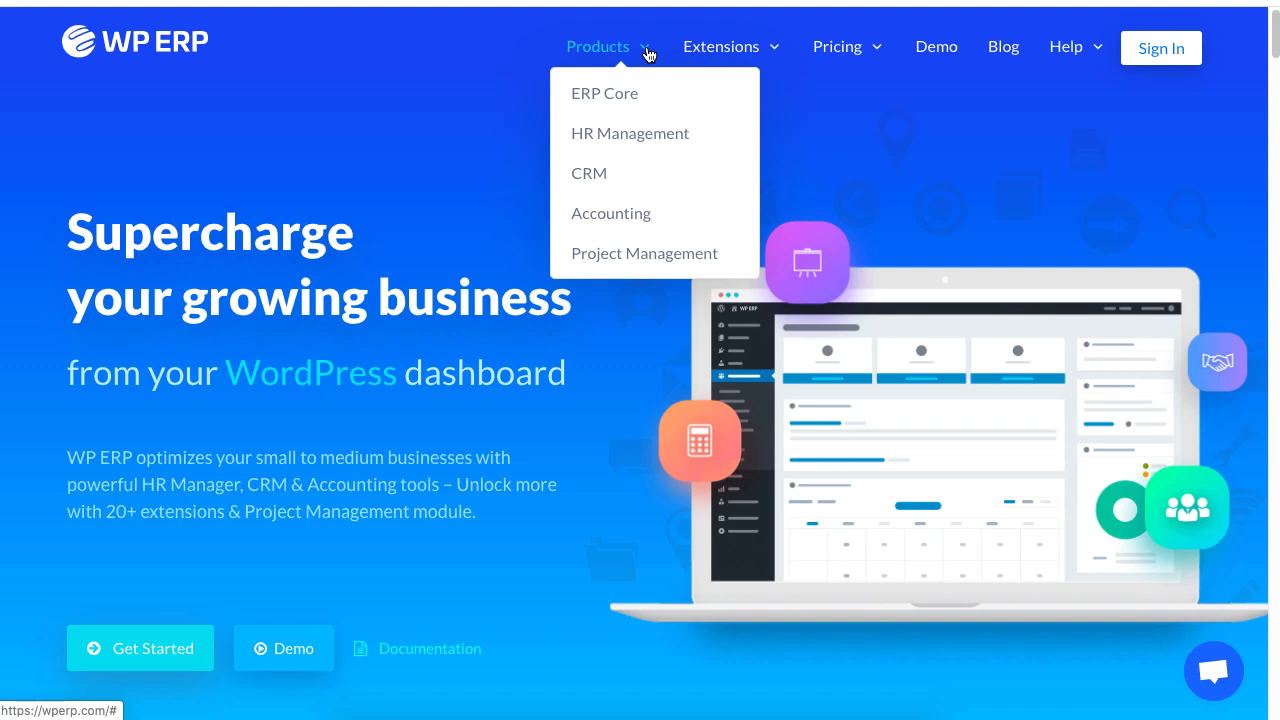